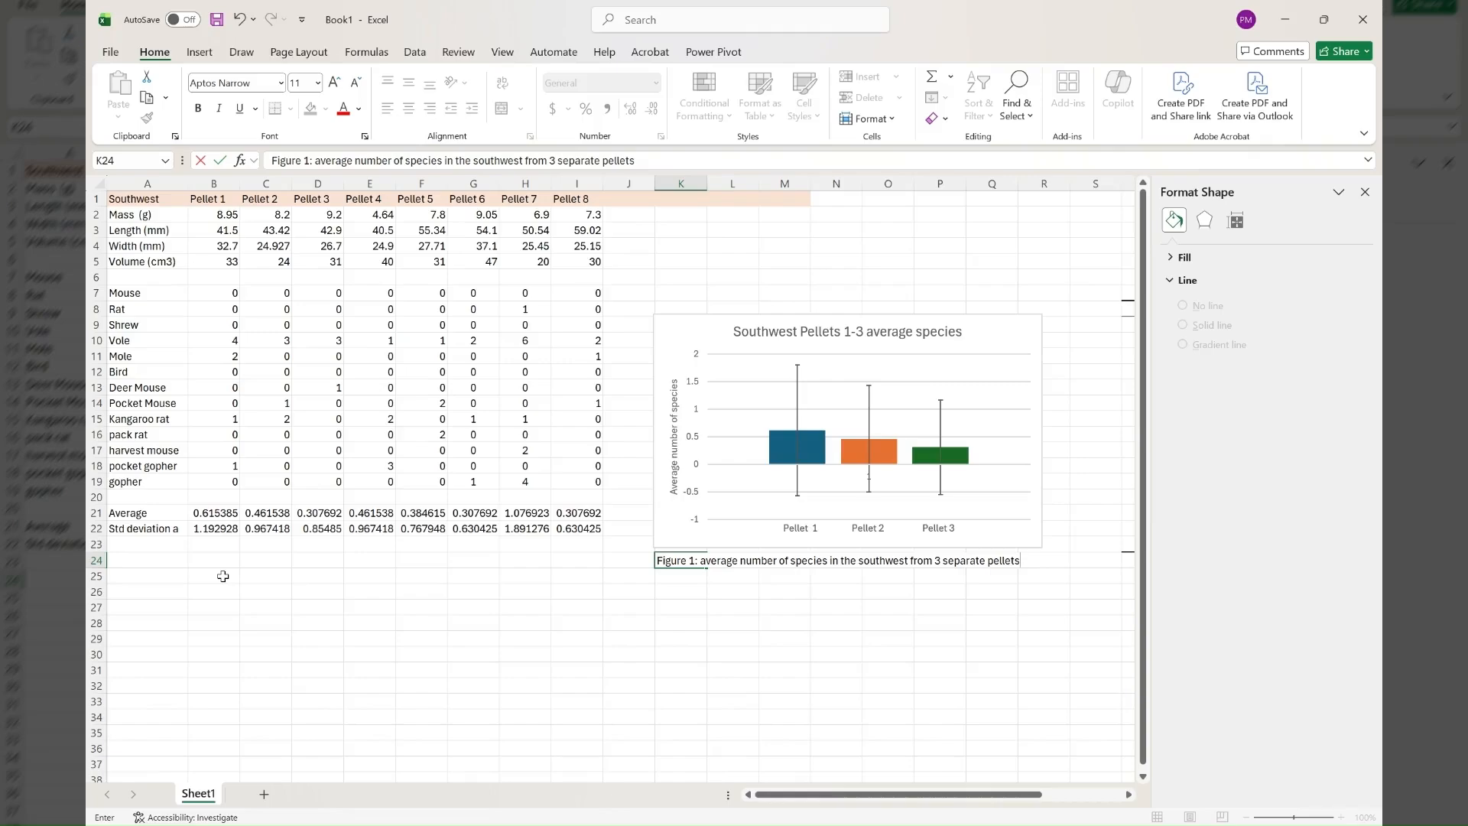
Commit the figure caption in K24 and enter the length range 40-43 in cell B25.
left_click(218, 593)
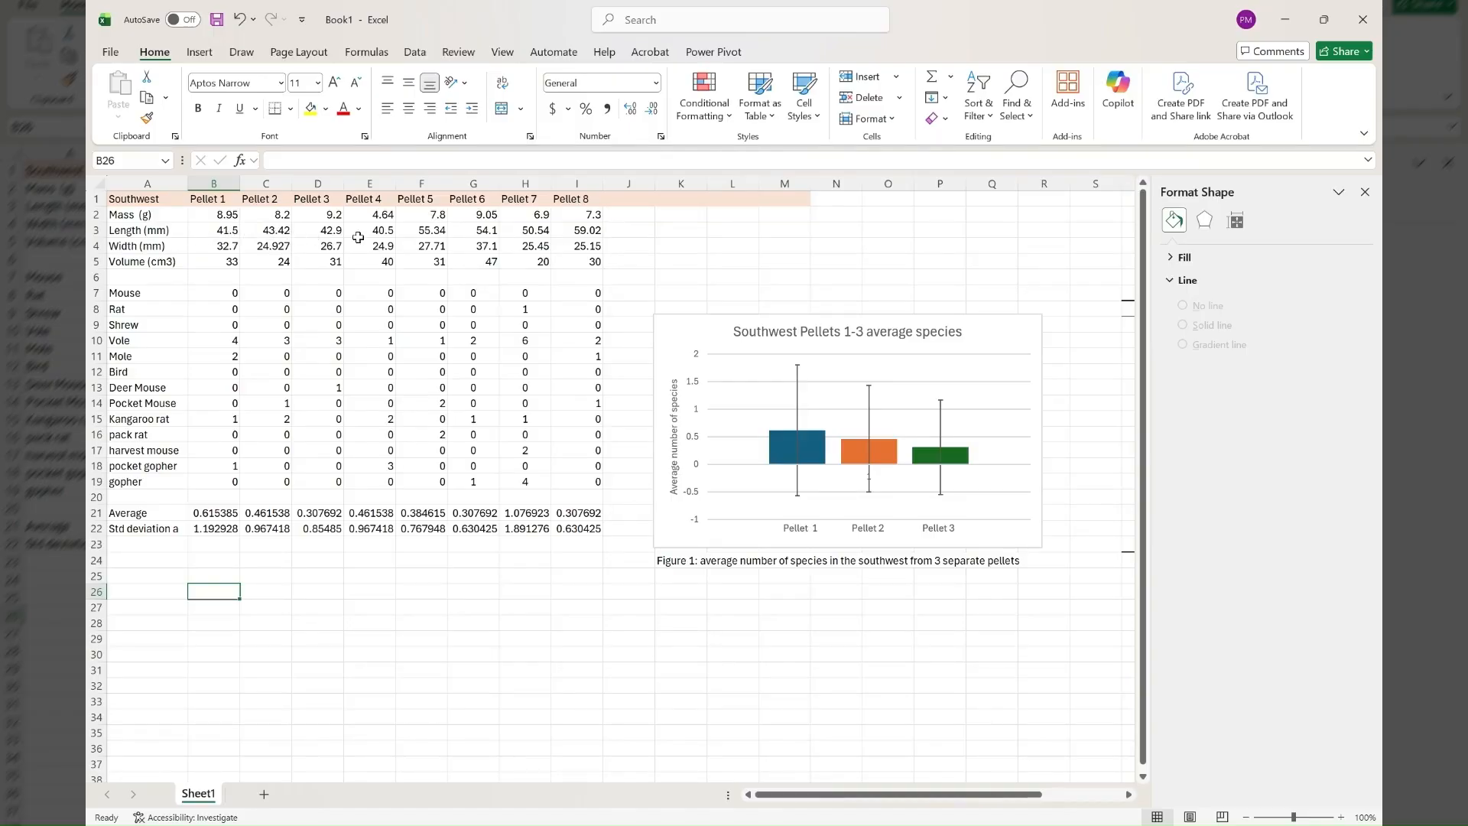
left_click_drag(158, 232, 579, 230)
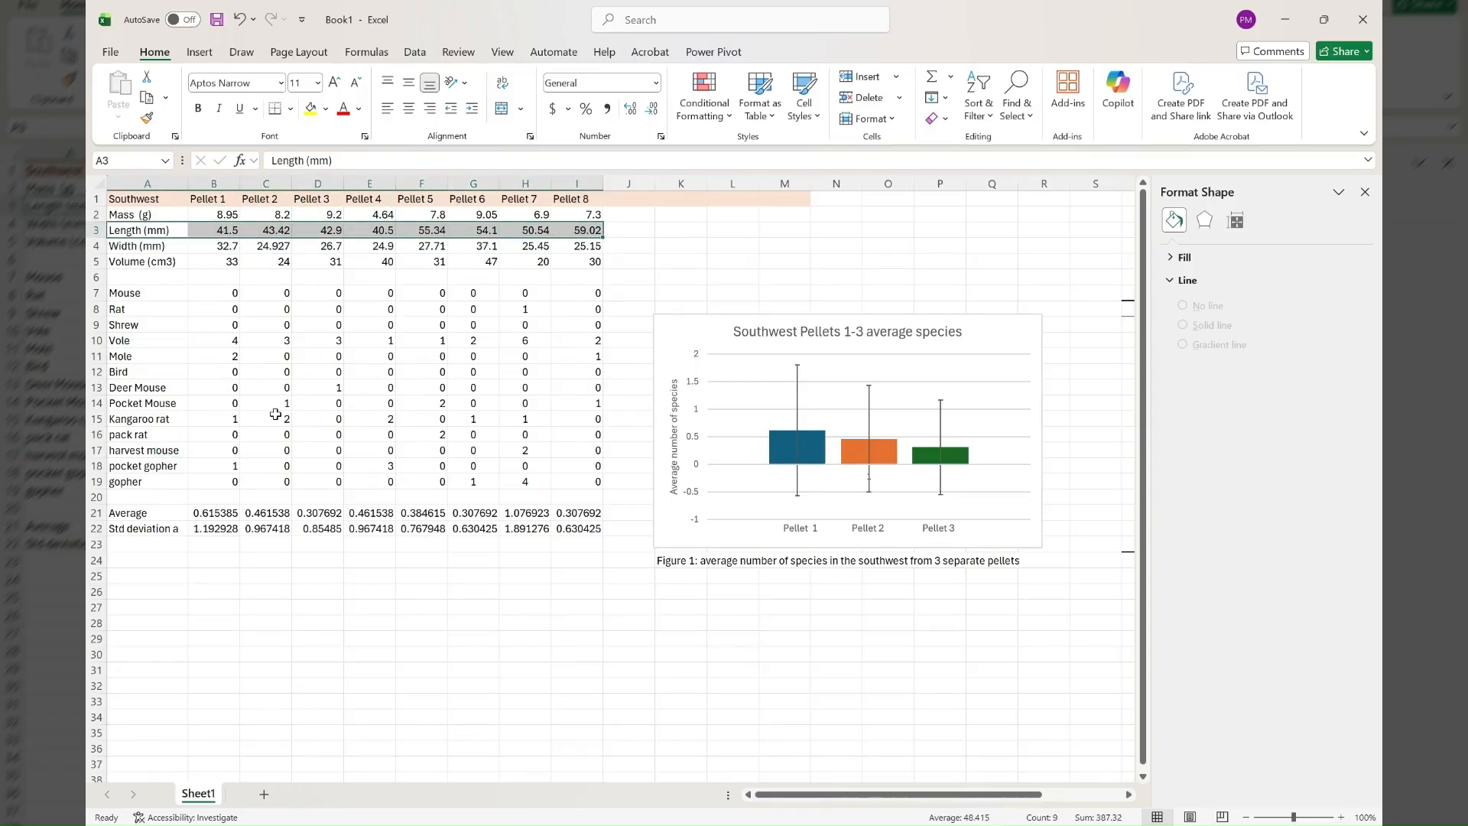
left_click(224, 573)
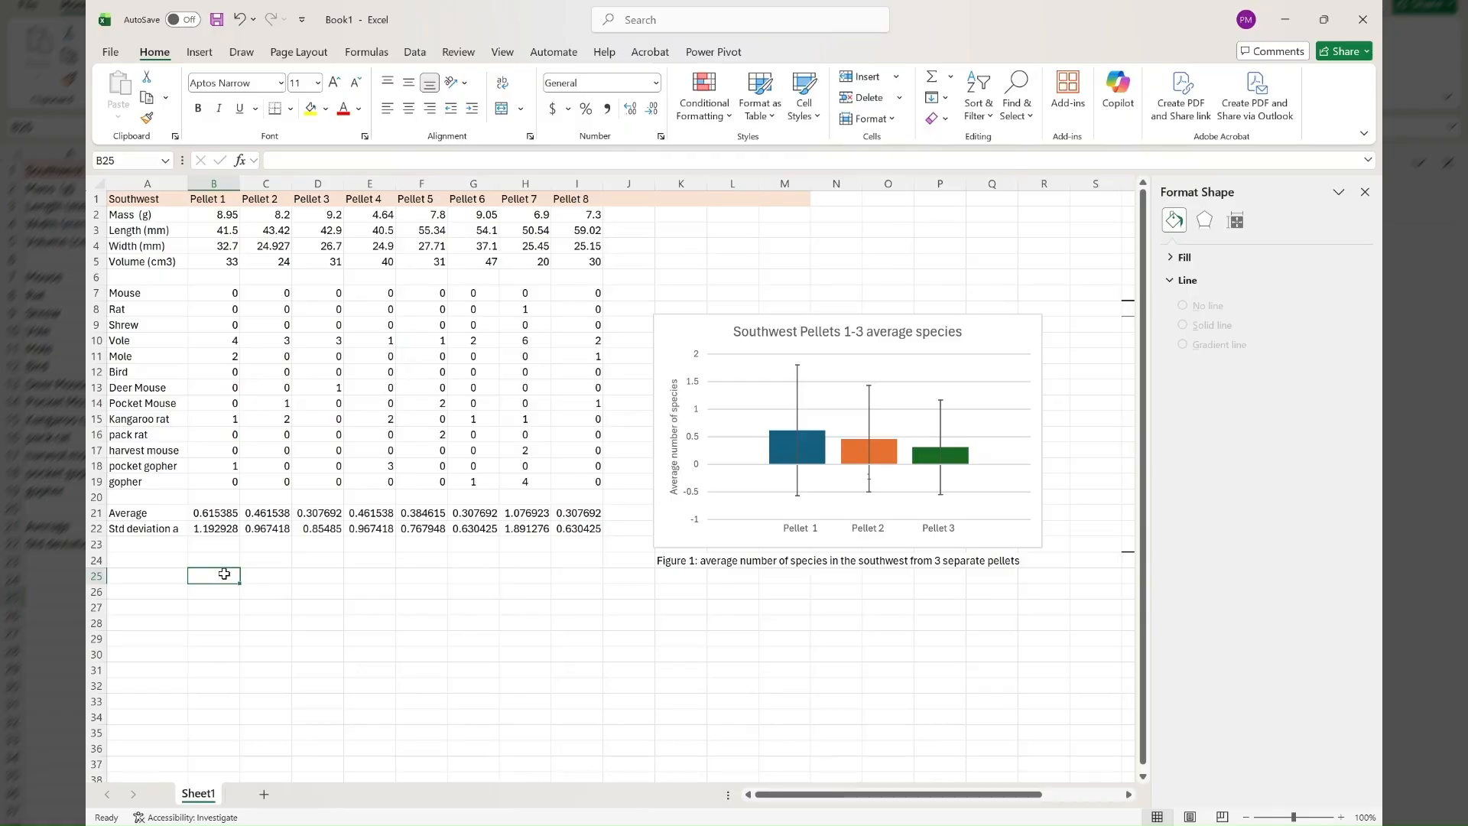
type("30")
key("BackSpace")
key("BackSpace")
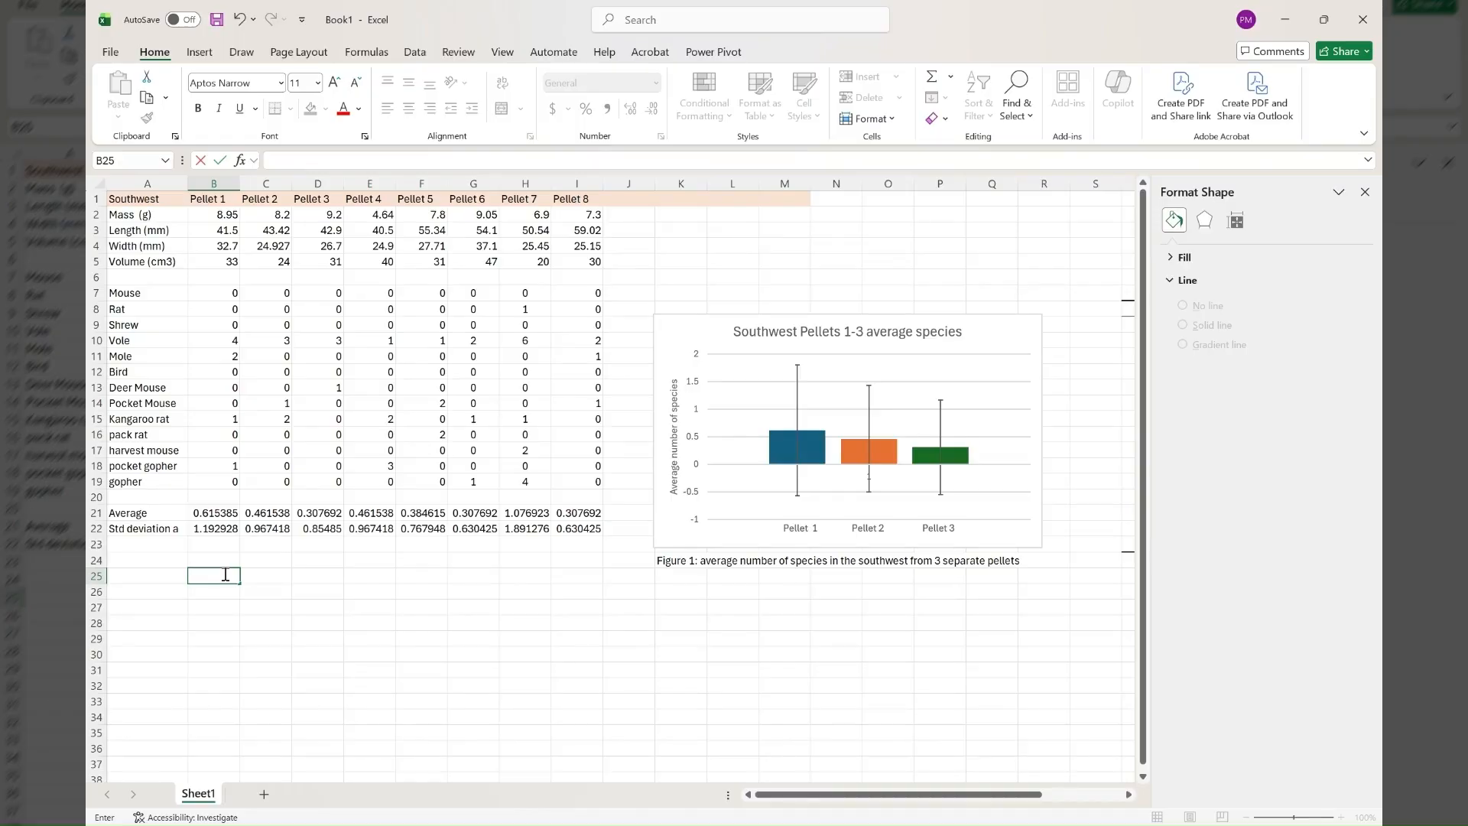
type("40-43")
key("Return")
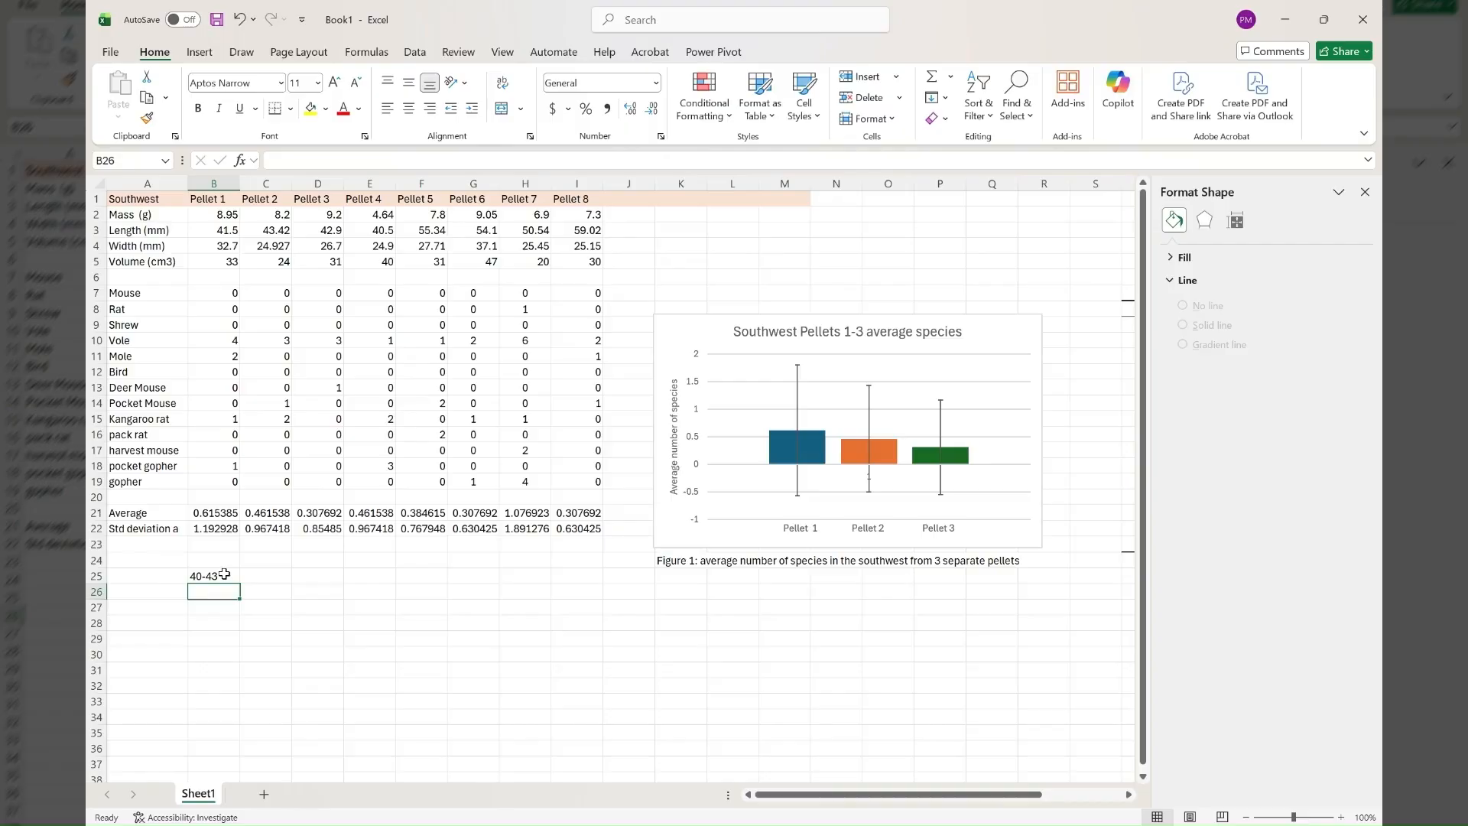
Enter the length ranges 44-46 and 47-49 in cells B26 and B27.
type("44-46")
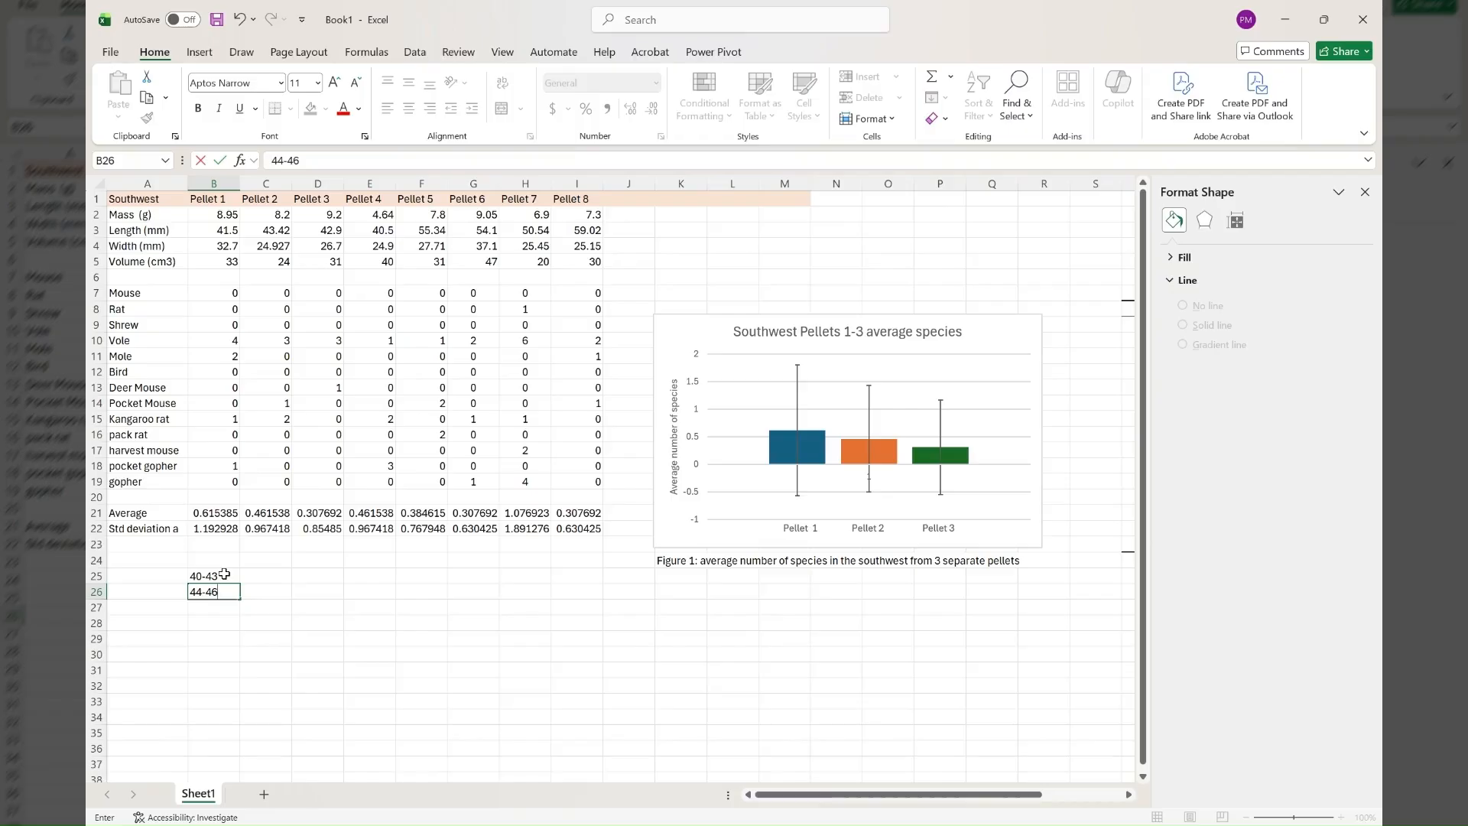
key("Return")
type("47-49")
key("Return")
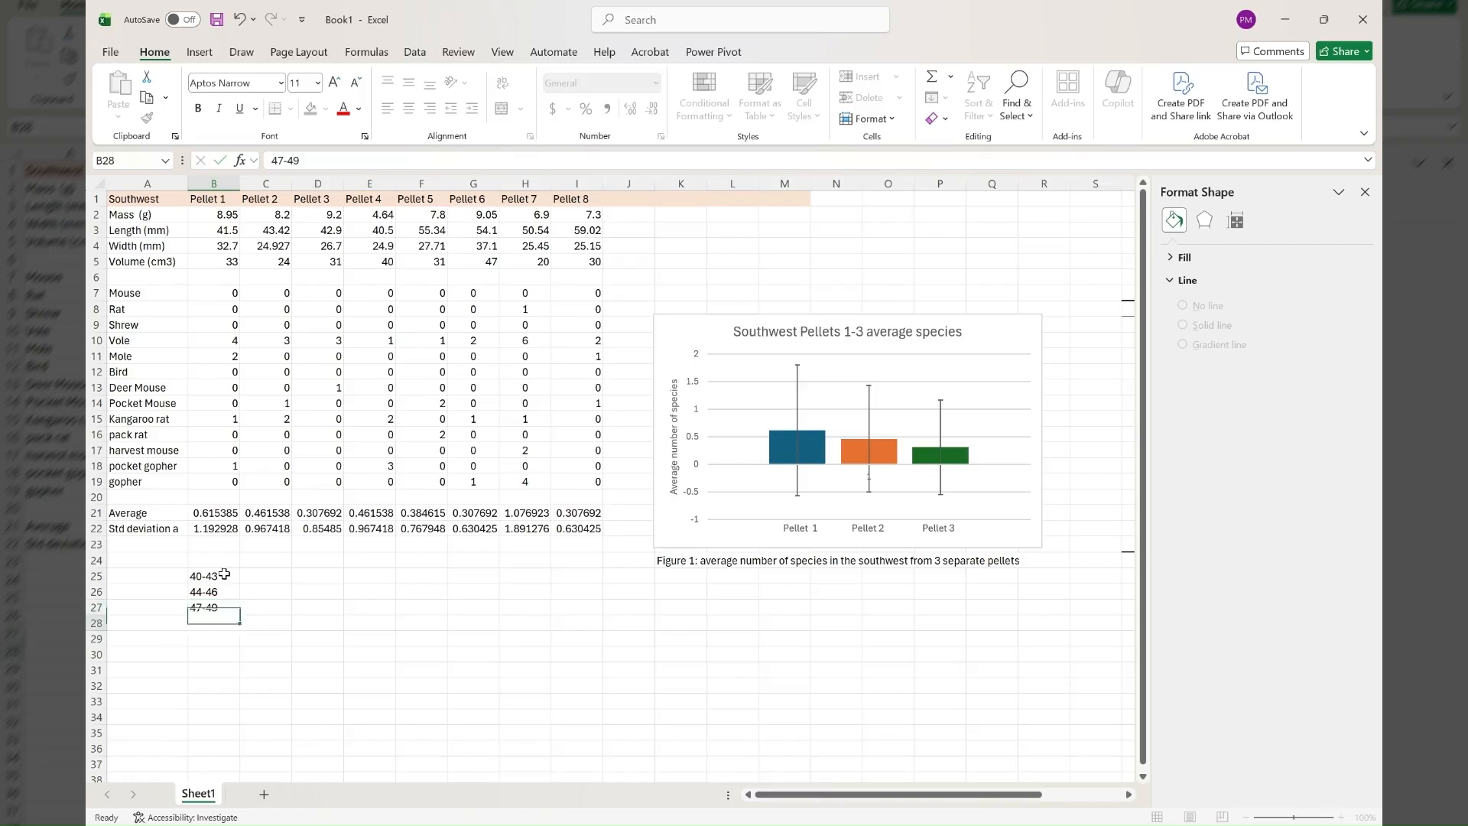
Enter the length ranges 40-53, 54-56 and 57-59 in cells B28 to B30.
type("40-53")
key("Return")
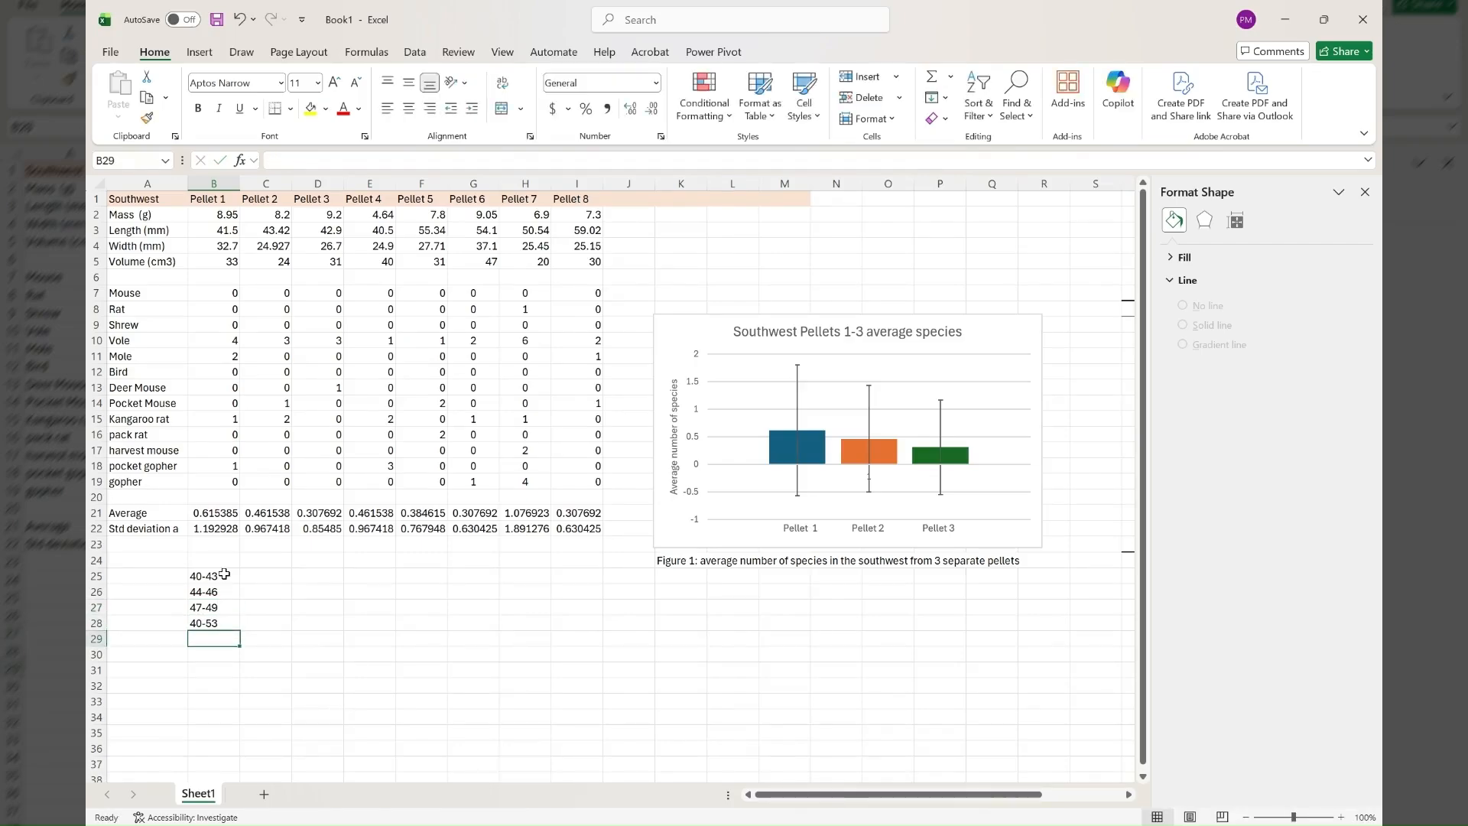
type("54-56")
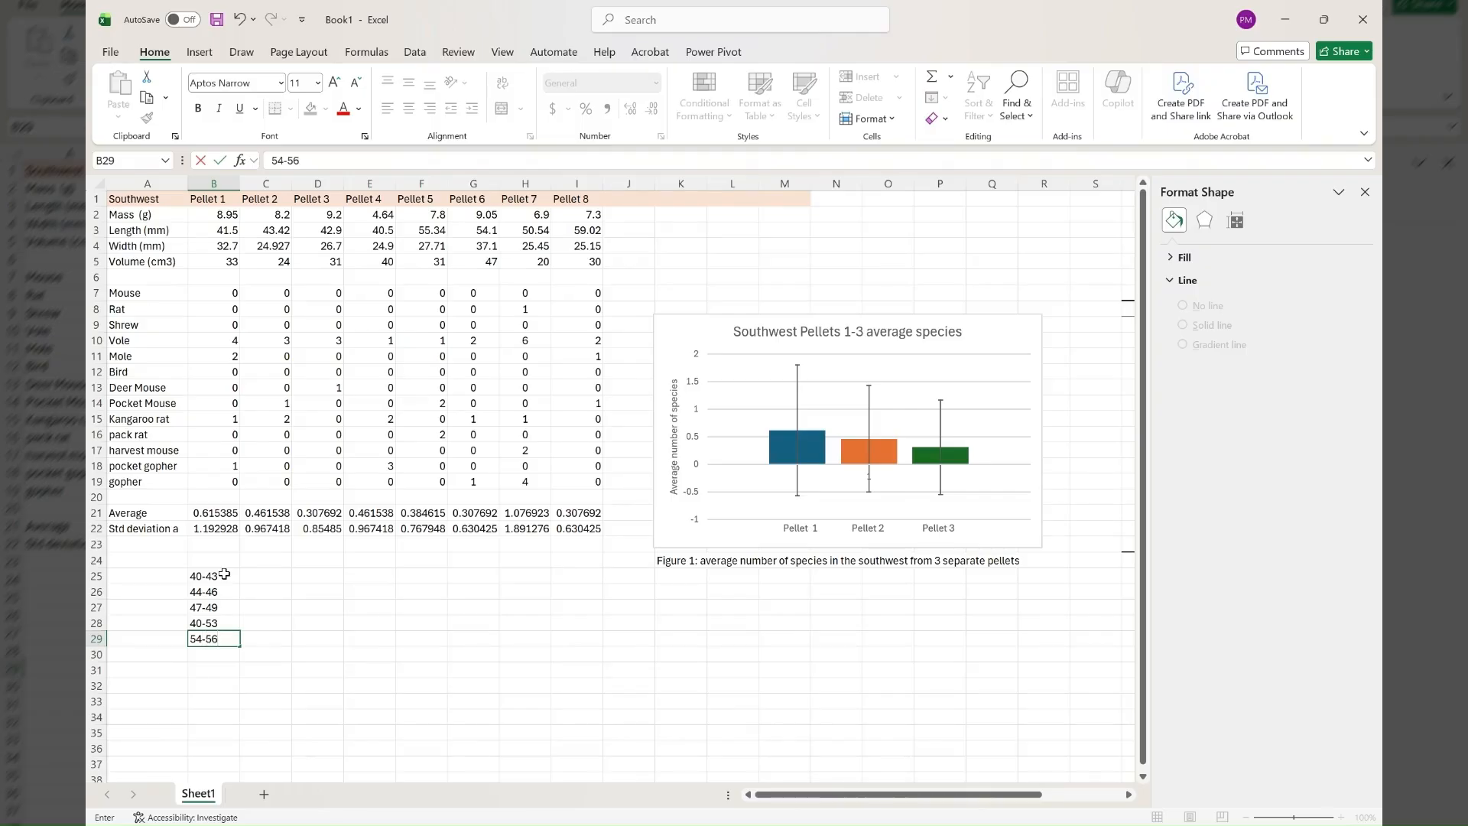
key("Return")
type("57")
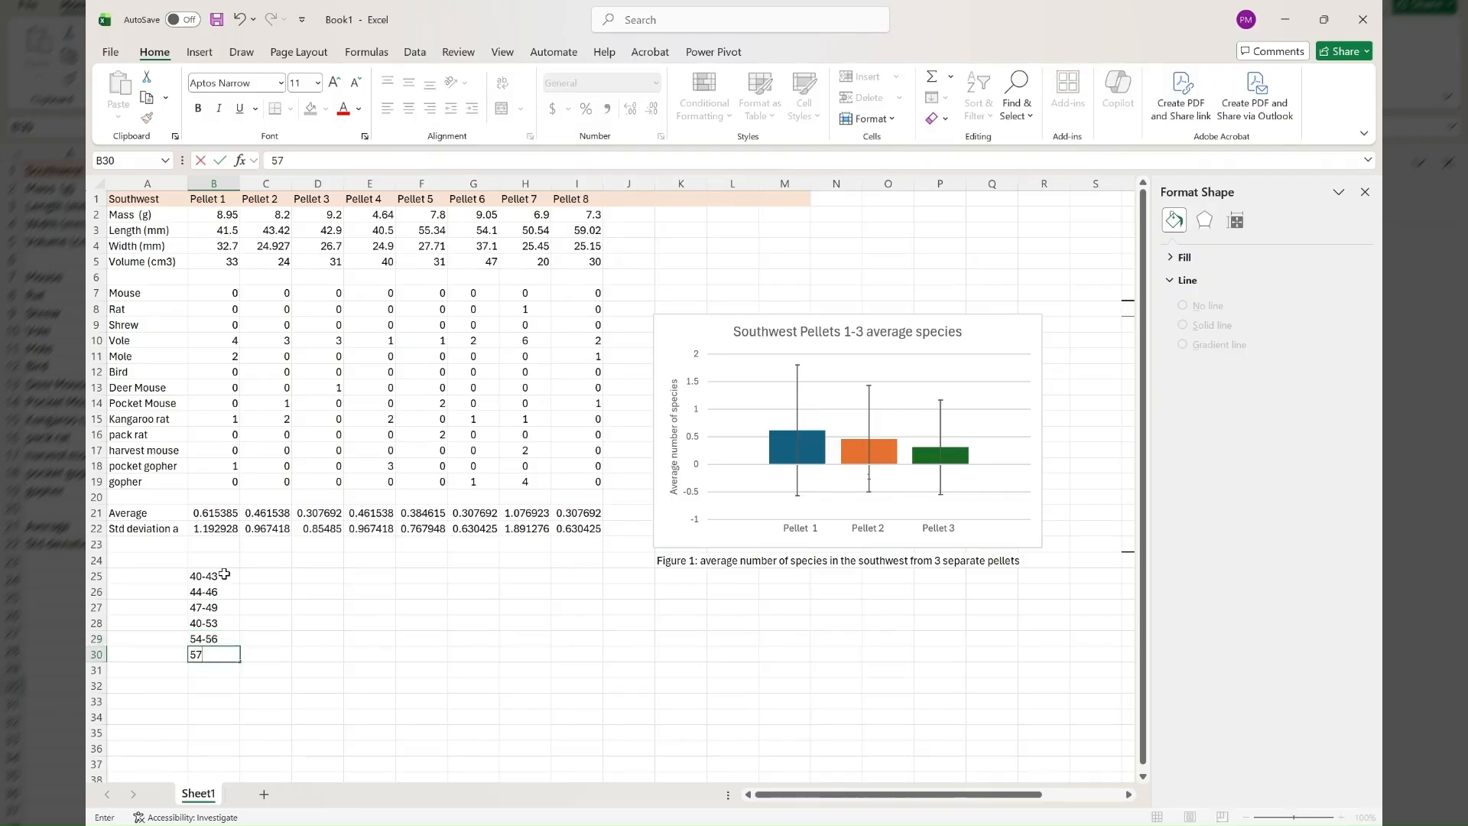
type("-59")
Add the headers "length (mm)" in B24 and "Pellet" in C24 above the length ranges.
left_click(219, 563)
type("len")
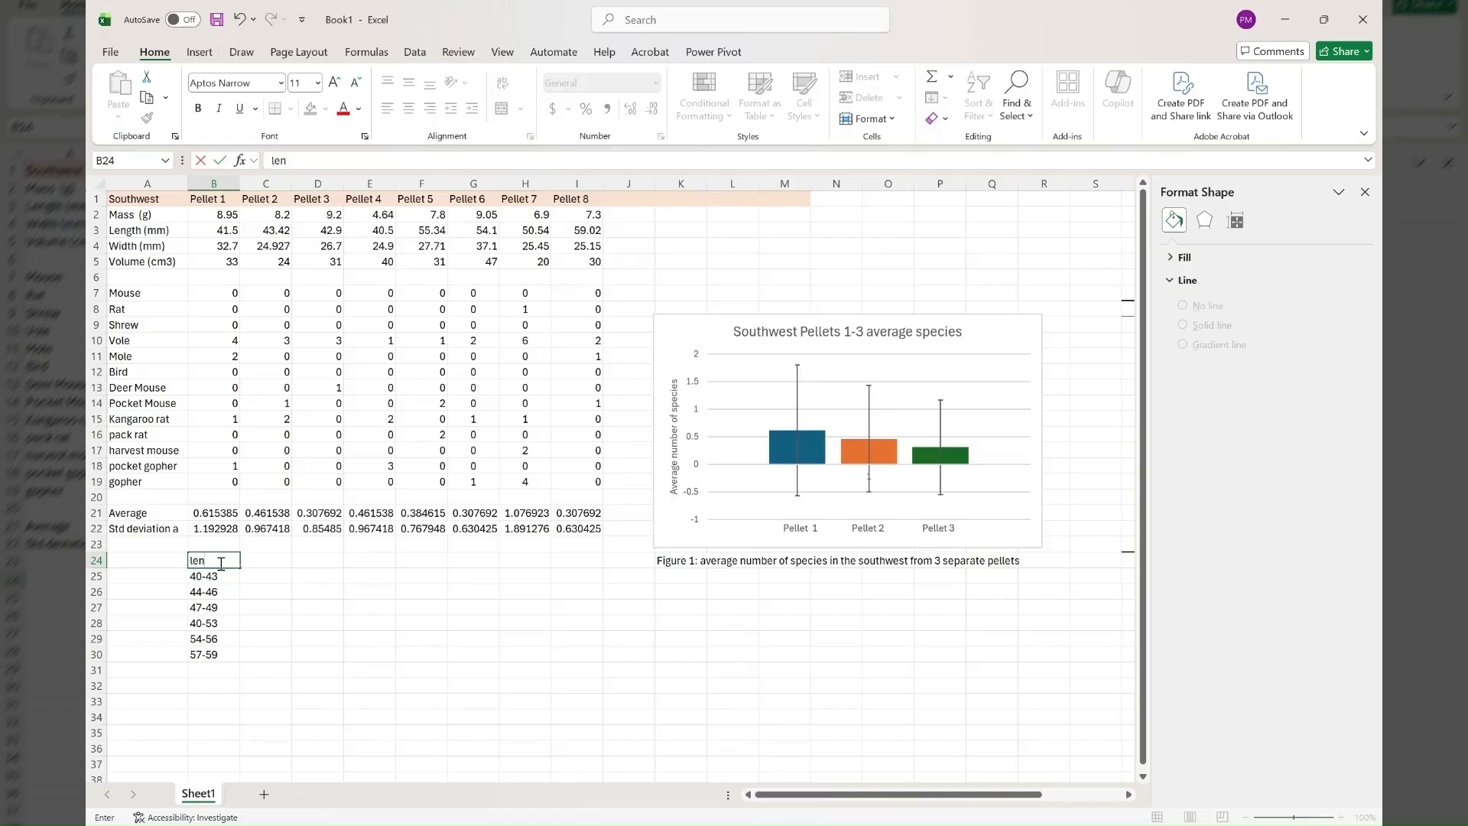
type("gth (mm)")
left_click(272, 570)
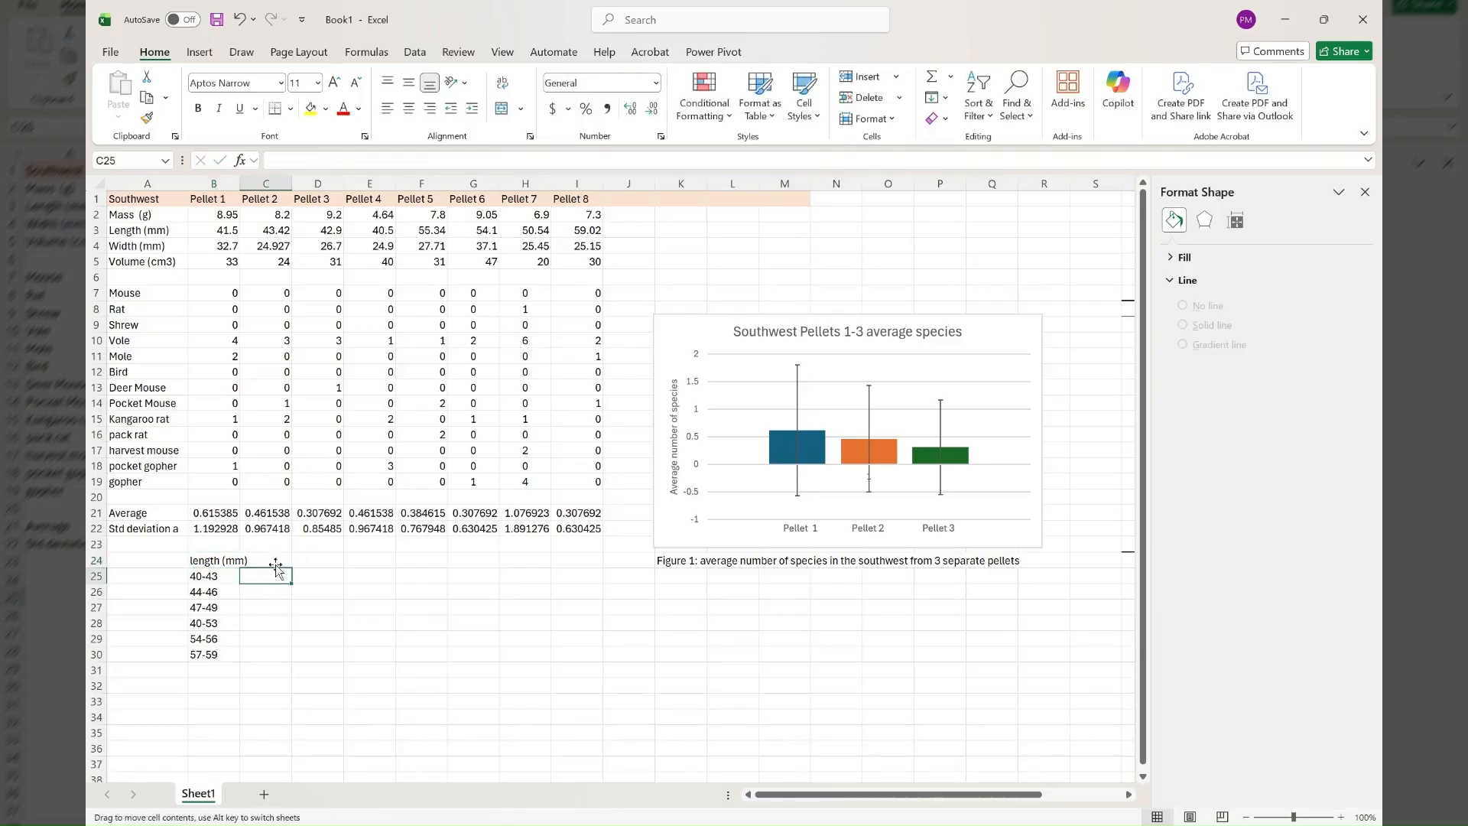
left_click(273, 558)
type("Pellet")
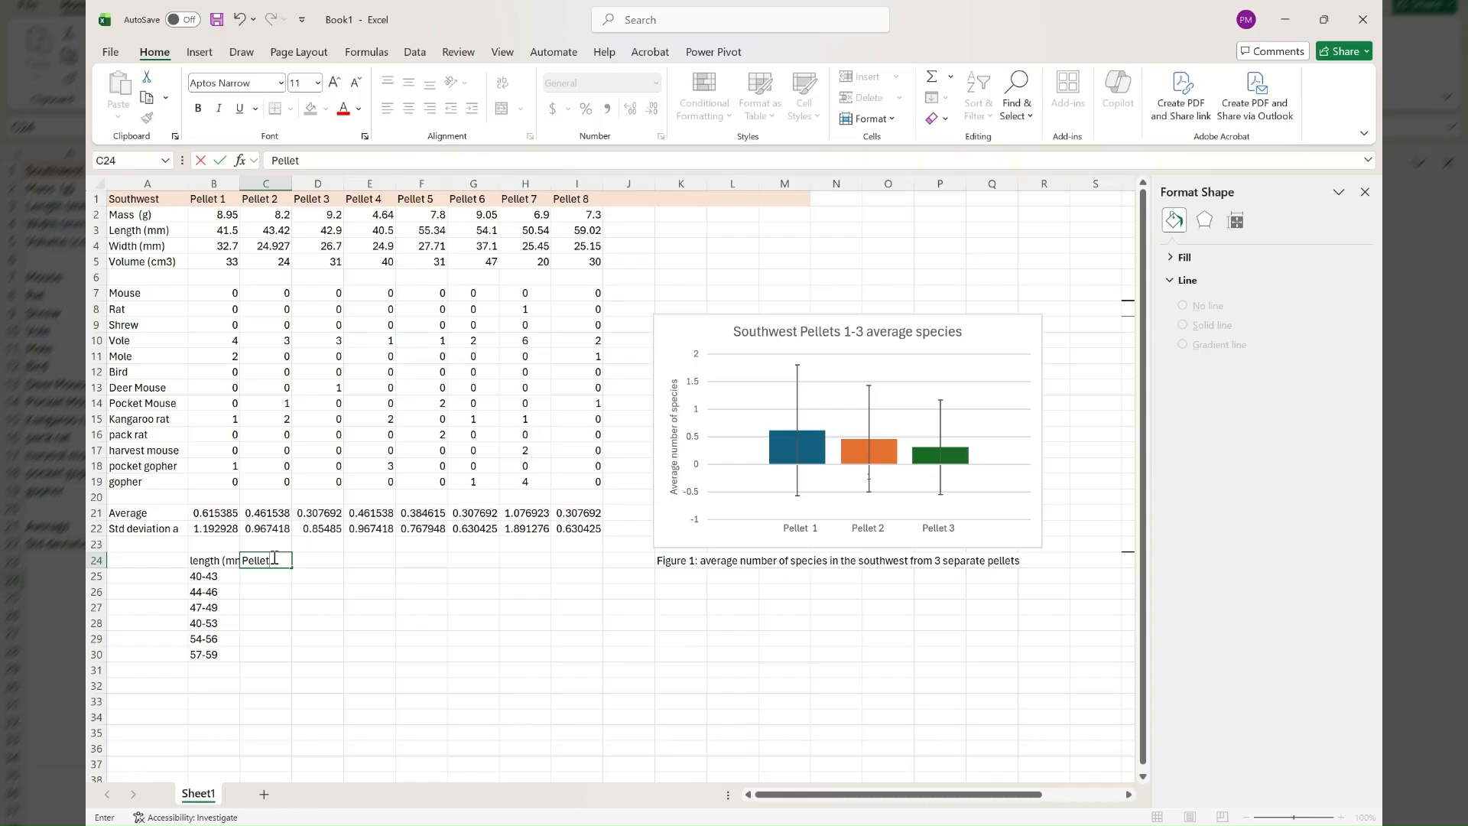
Enter the pellet counts 4, 0 and 0 in C25 to C27 for the first three length ranges.
left_click(272, 575)
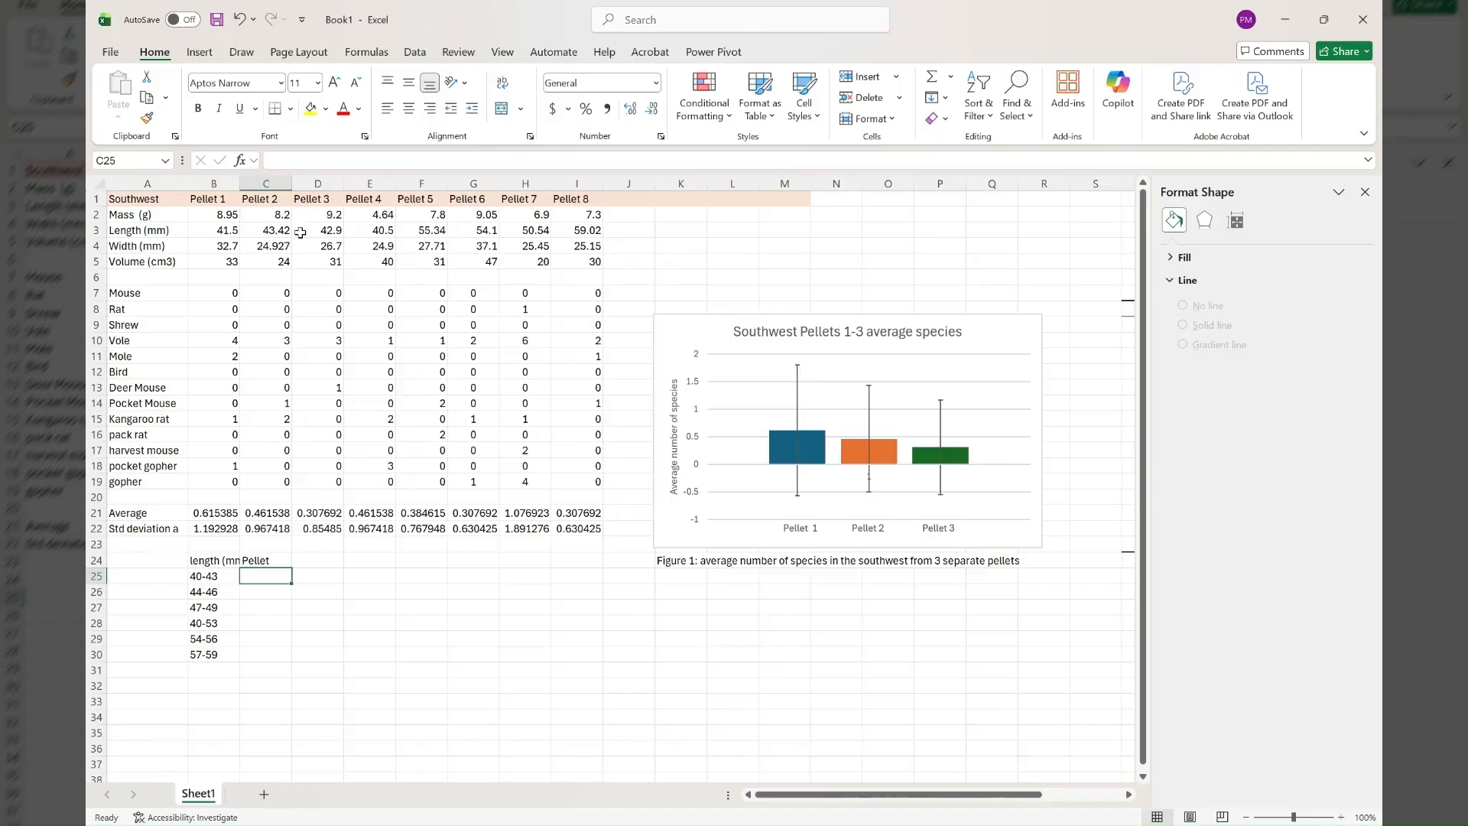
type("4")
key("Return")
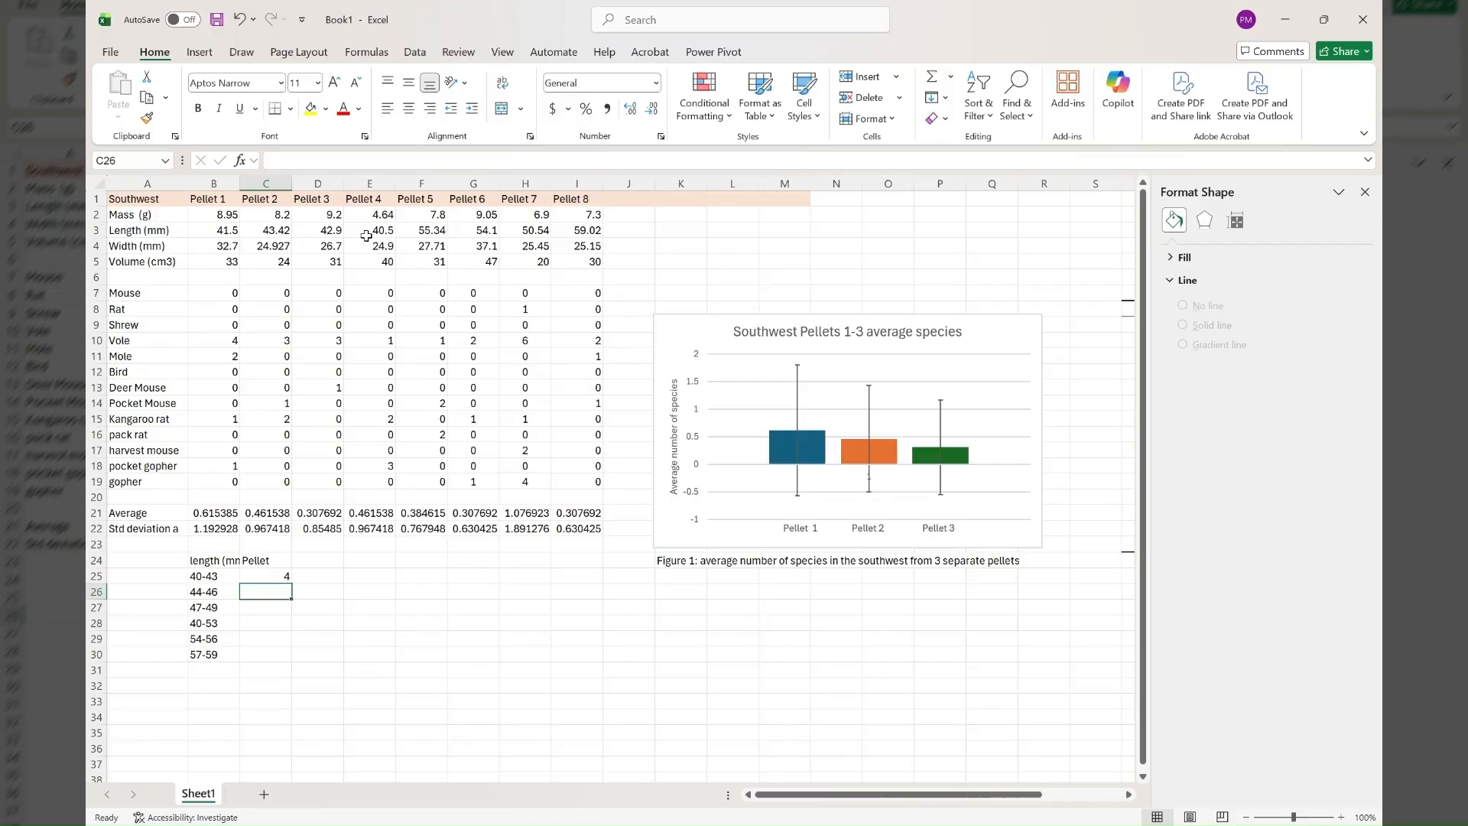
type("0")
key("Return")
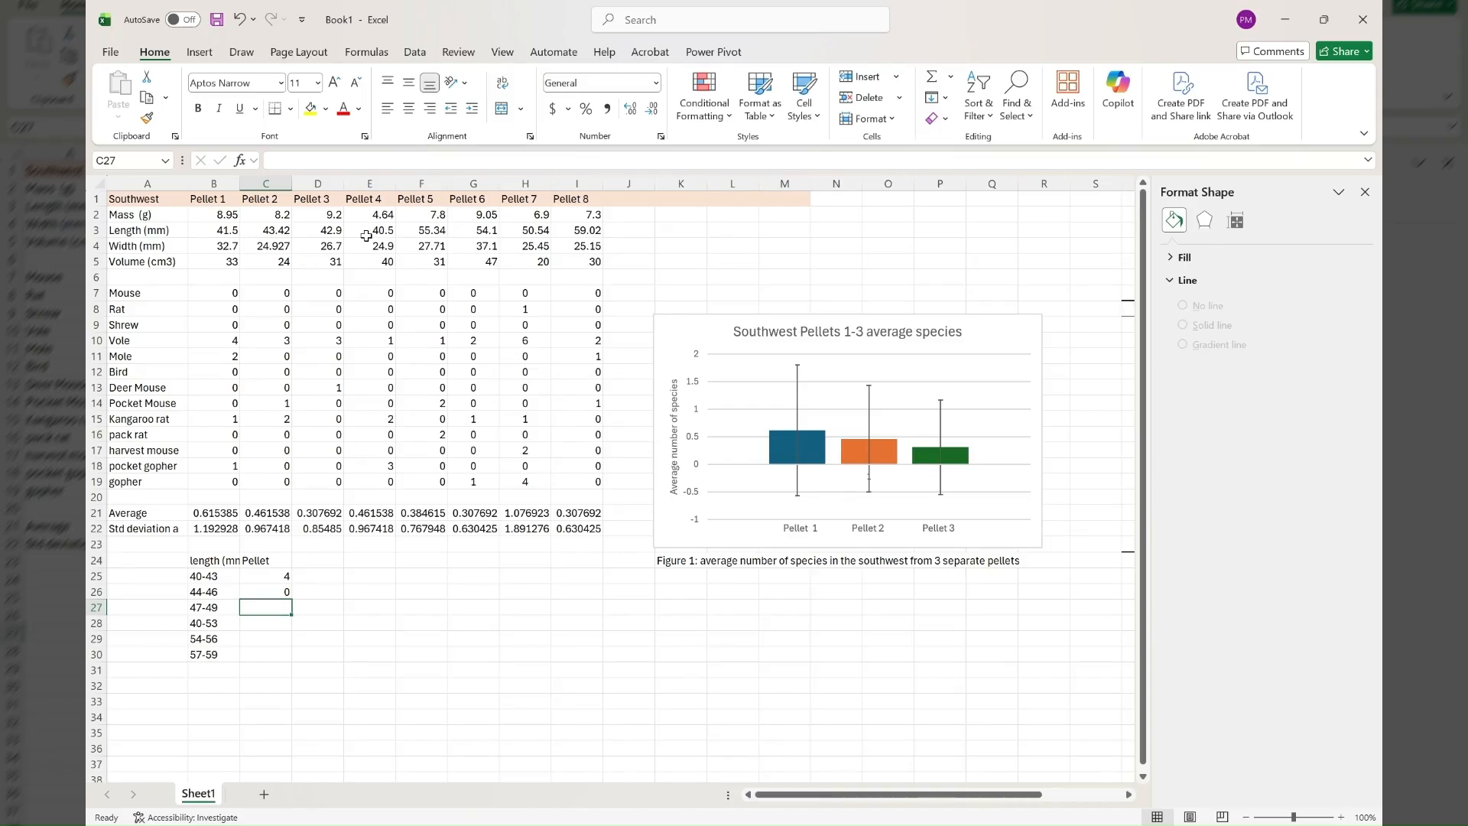
type("0")
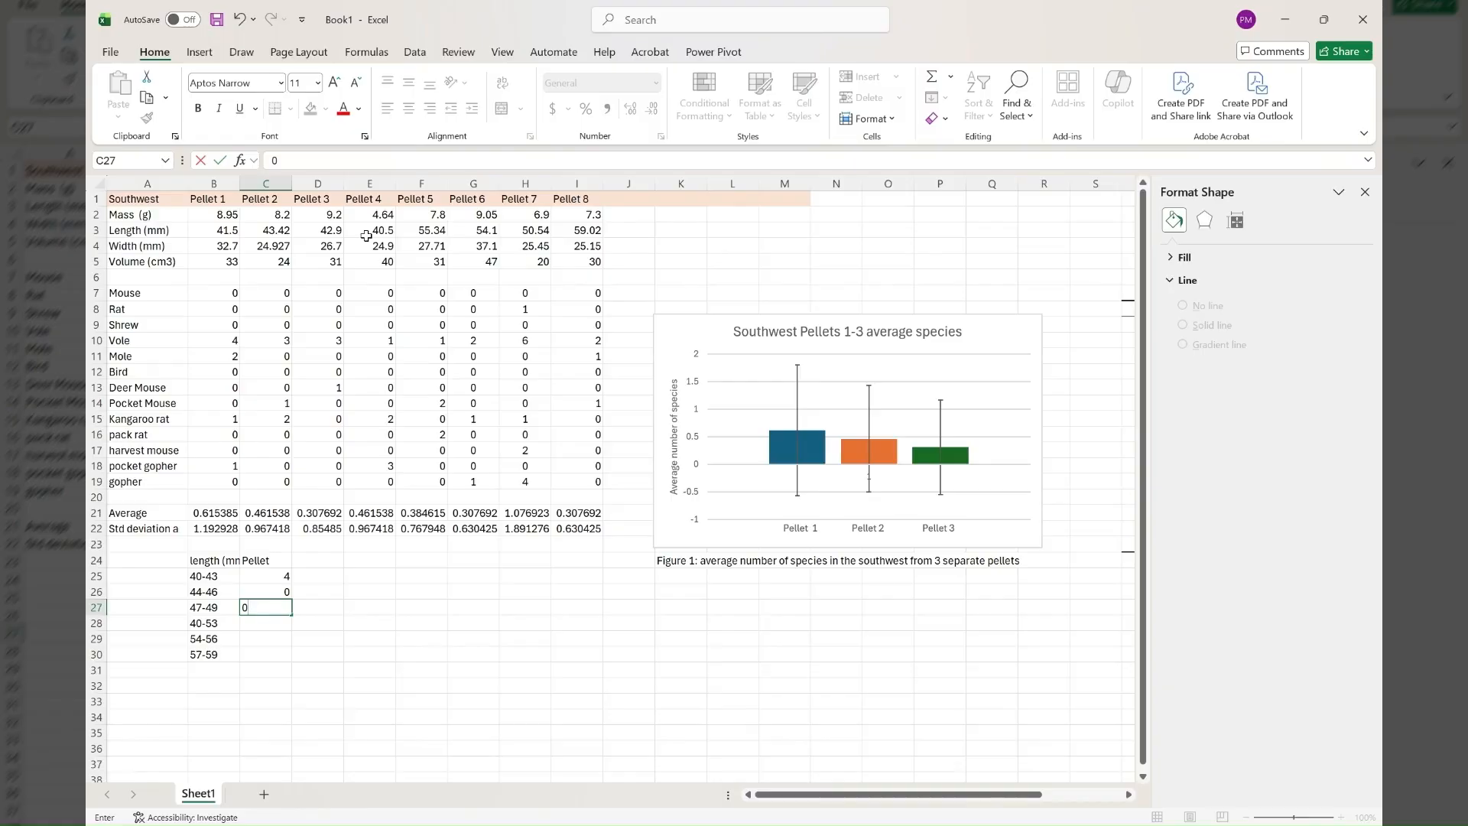
key("Return")
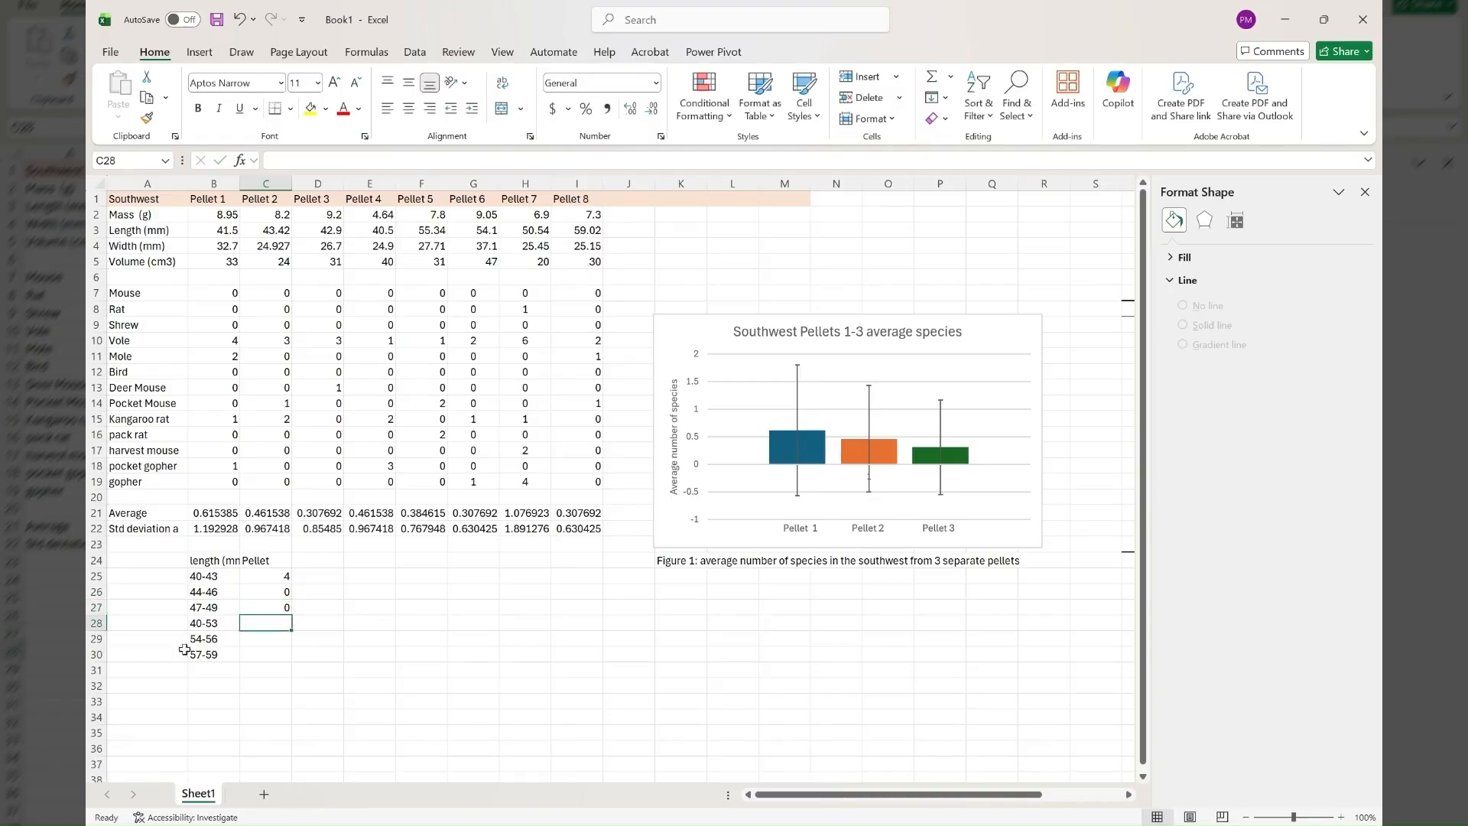
Correct the length range in cell B28 to 50-53.
left_click(197, 623)
double_click(196, 623)
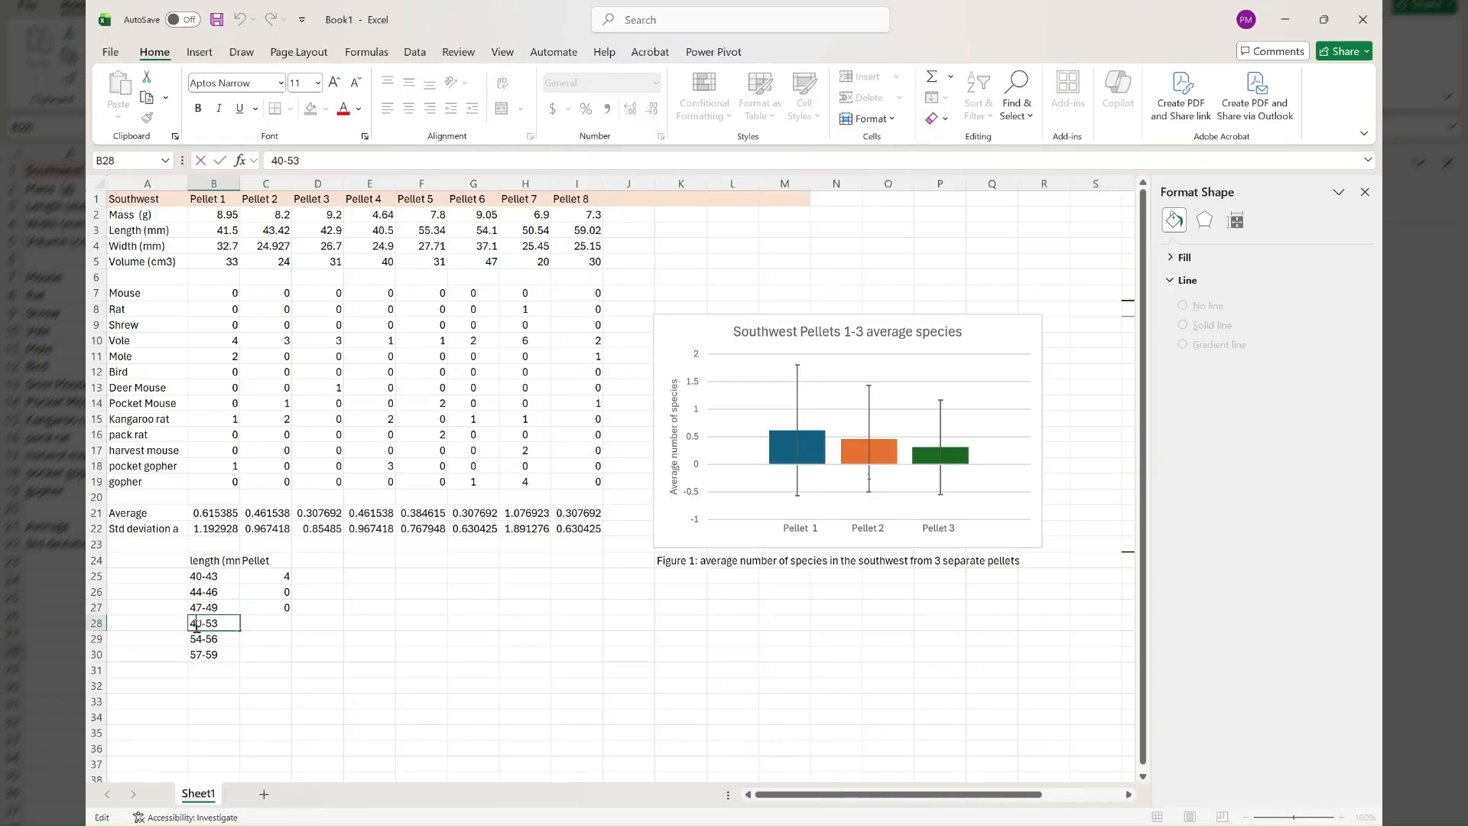
key("BackSpace")
type("5")
left_click(267, 624)
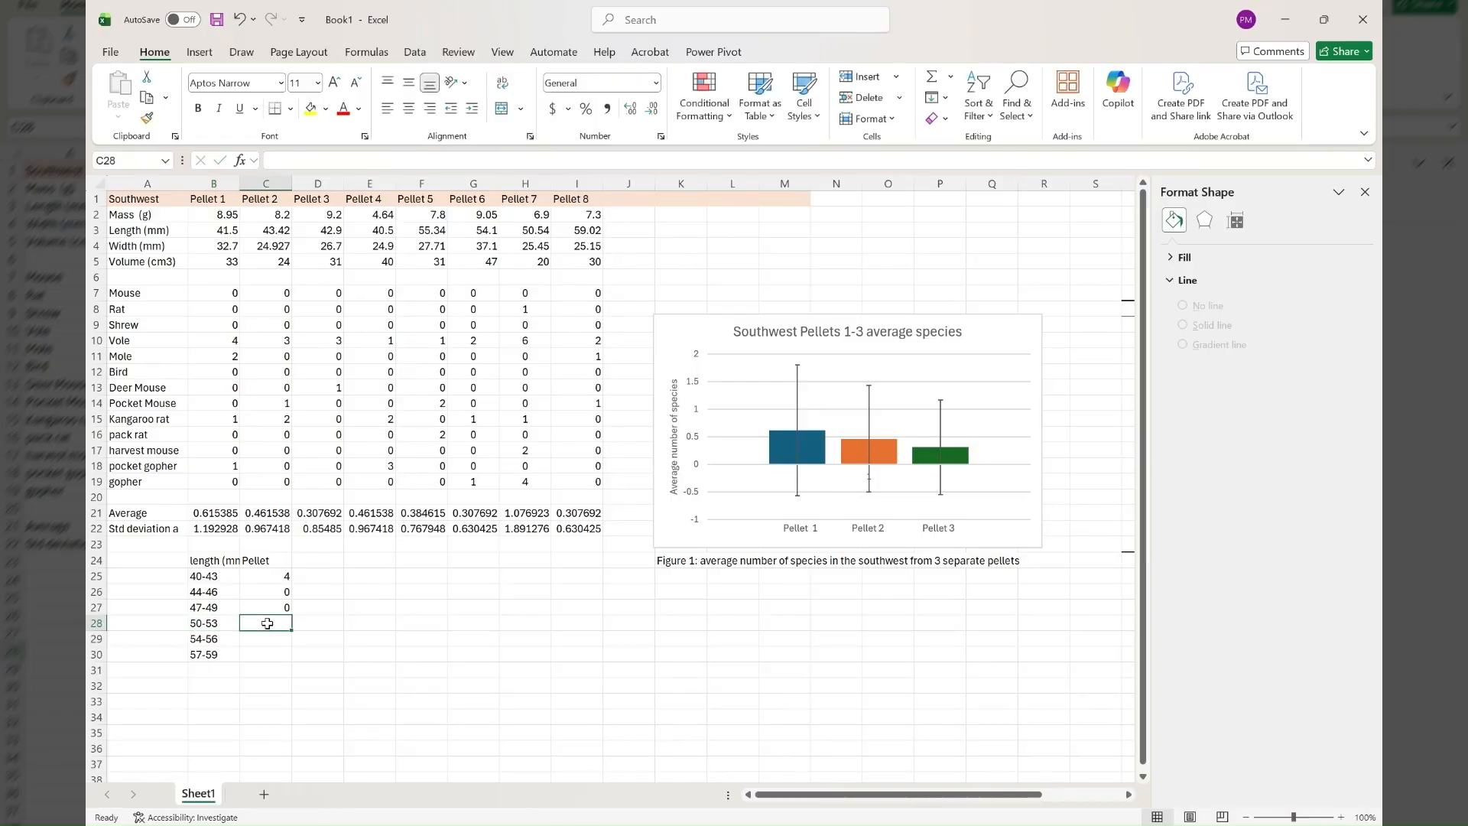
Enter the pellet counts 1, 2 and 1 in C28 to C30 for the last three length ranges.
type("1")
key("Return")
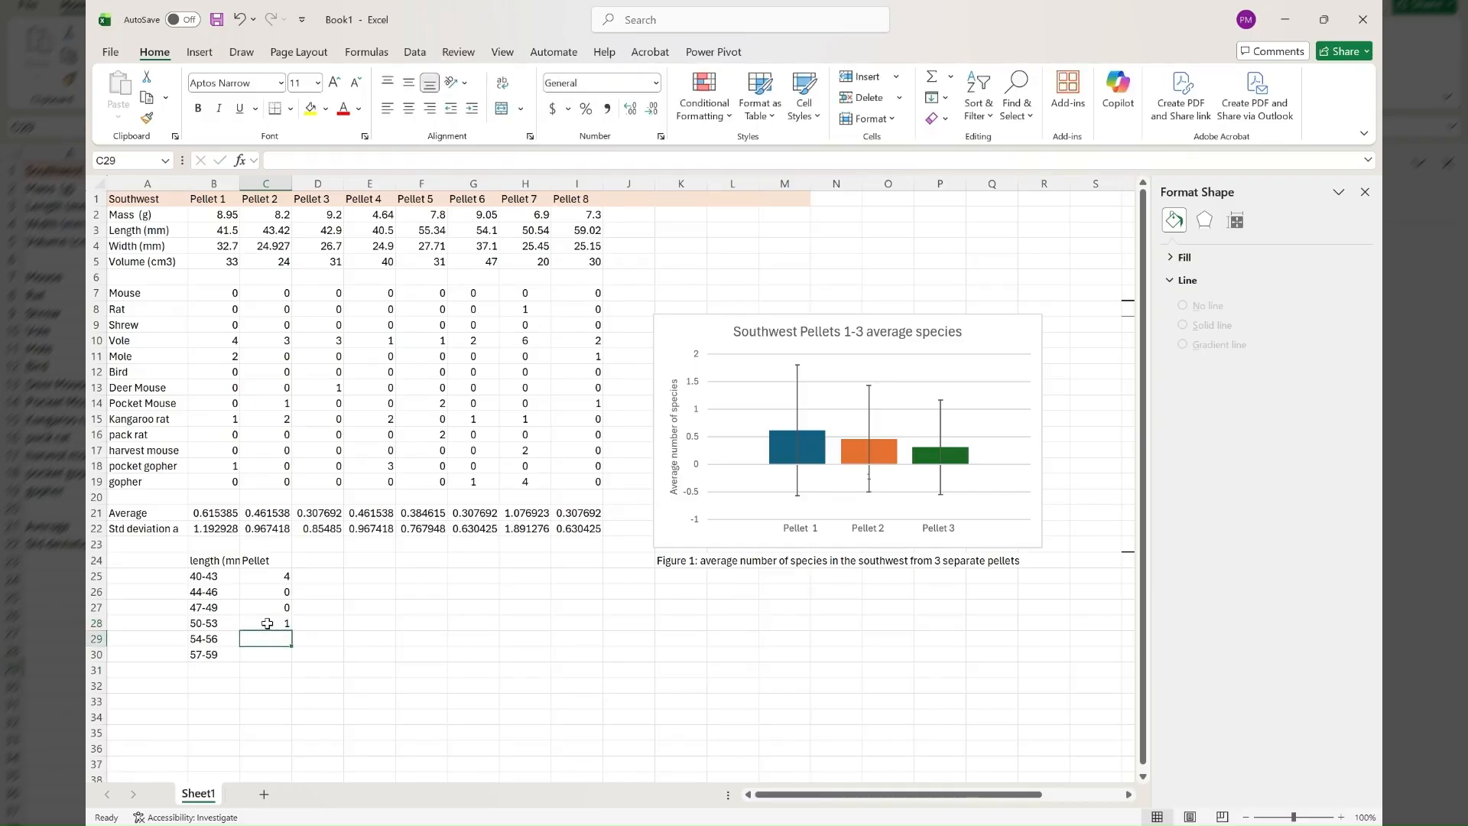
type("2")
key("Return")
type("1")
key("Return")
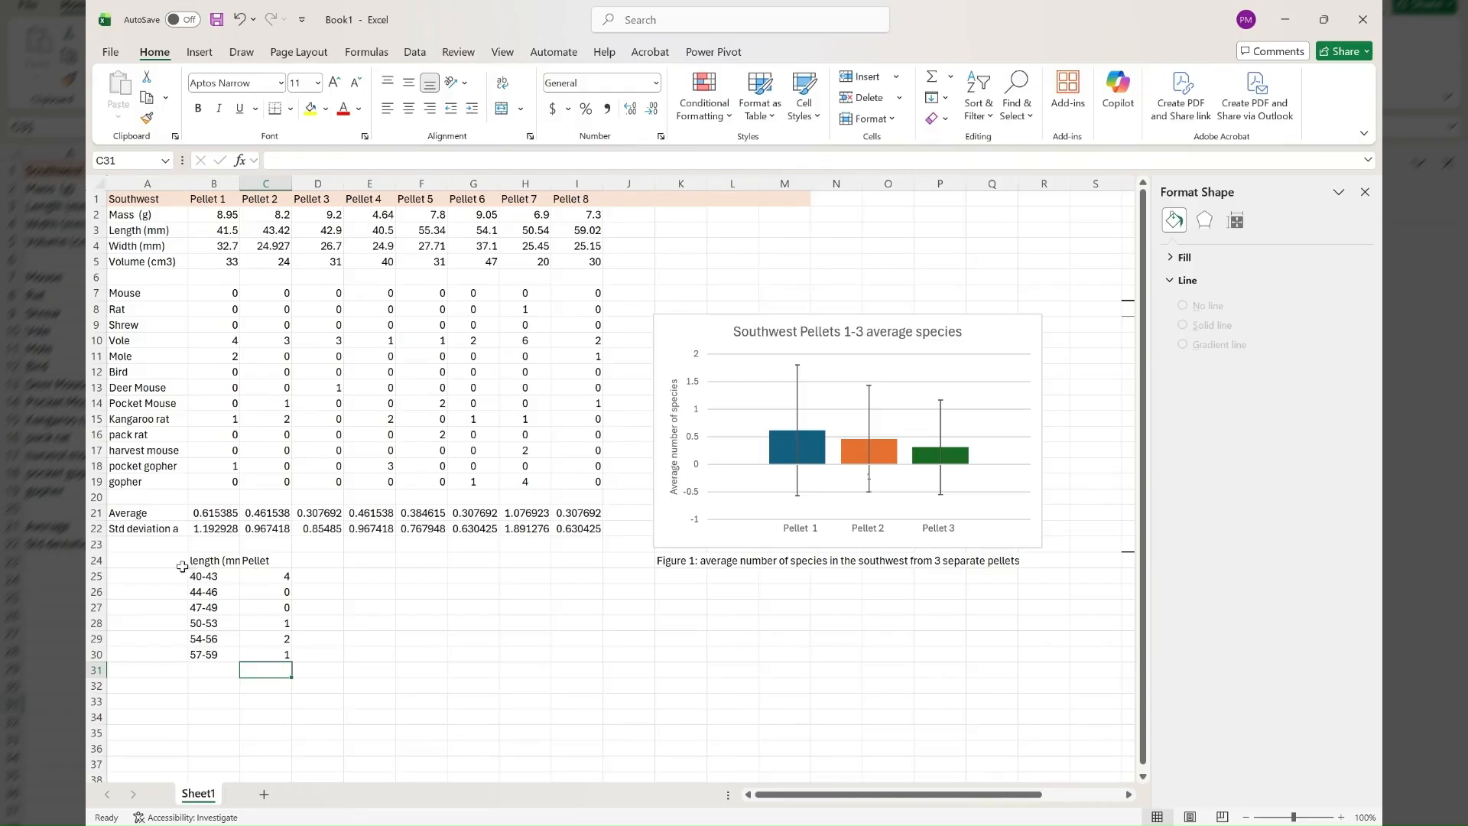
Insert a column chart from the range B24:C29 and move it beside the length table, below the existing chart.
left_click_drag(199, 563, 285, 640)
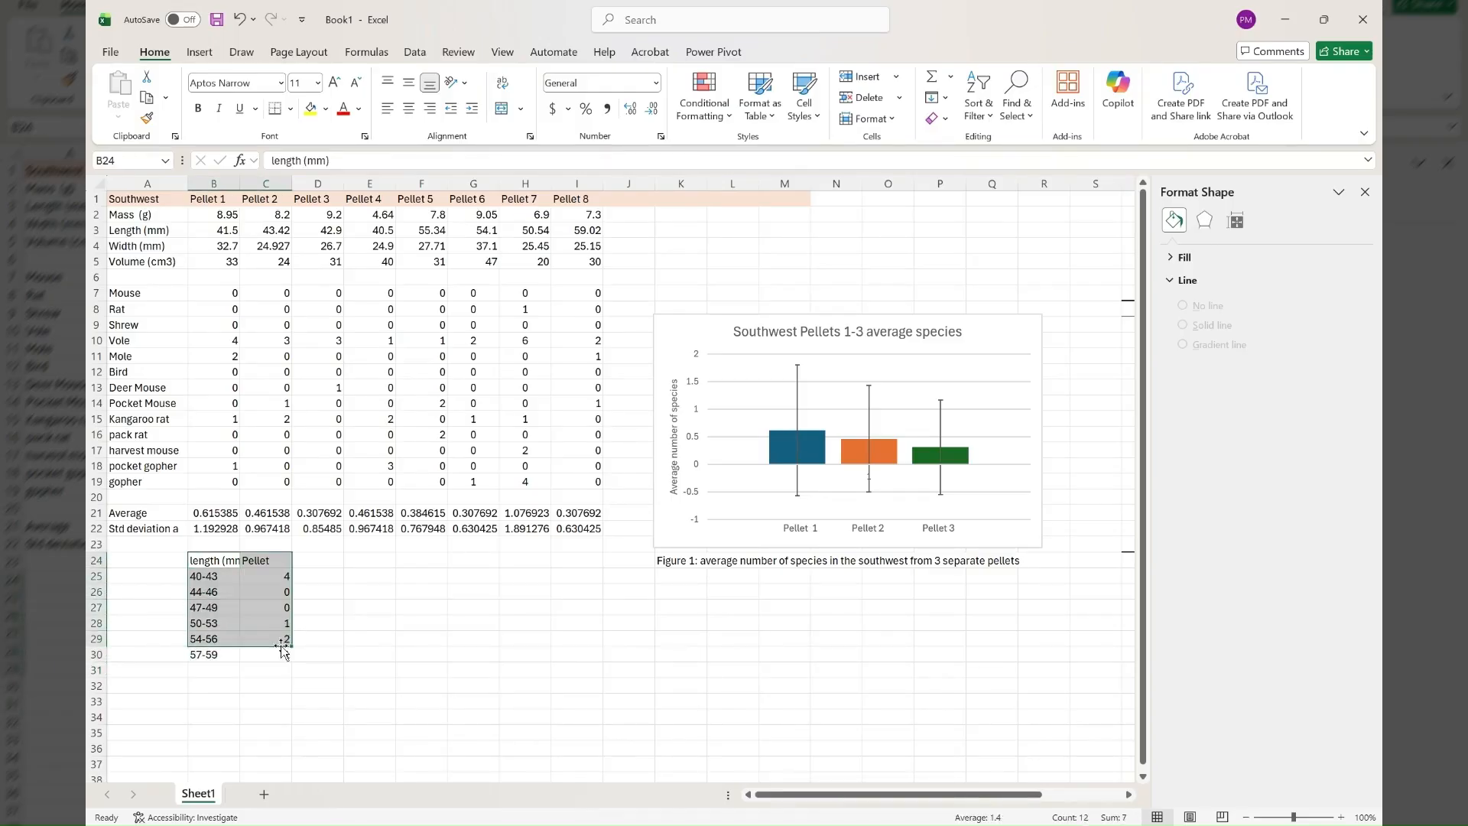
left_click(199, 53)
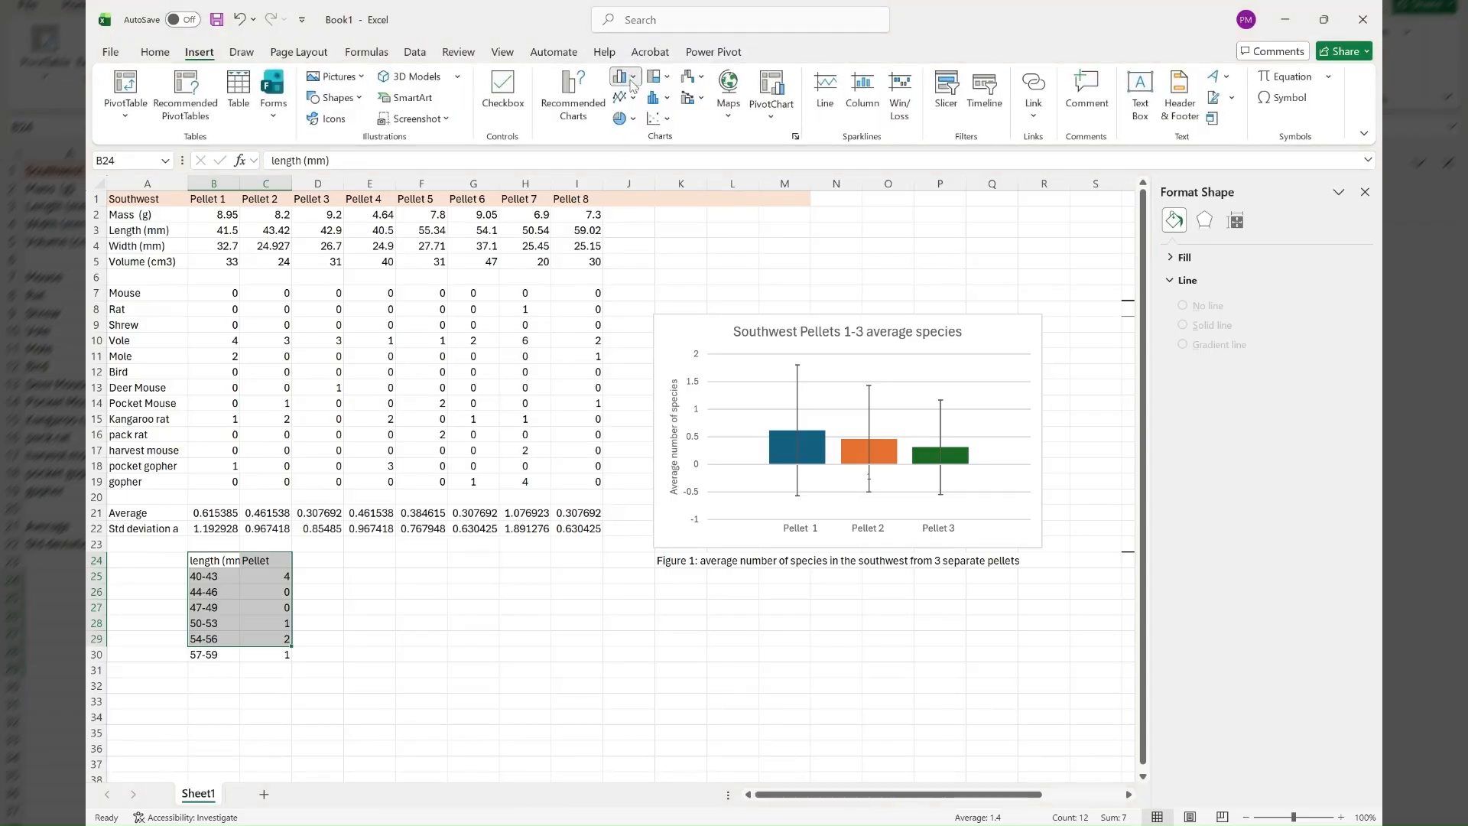
key("alt+F1")
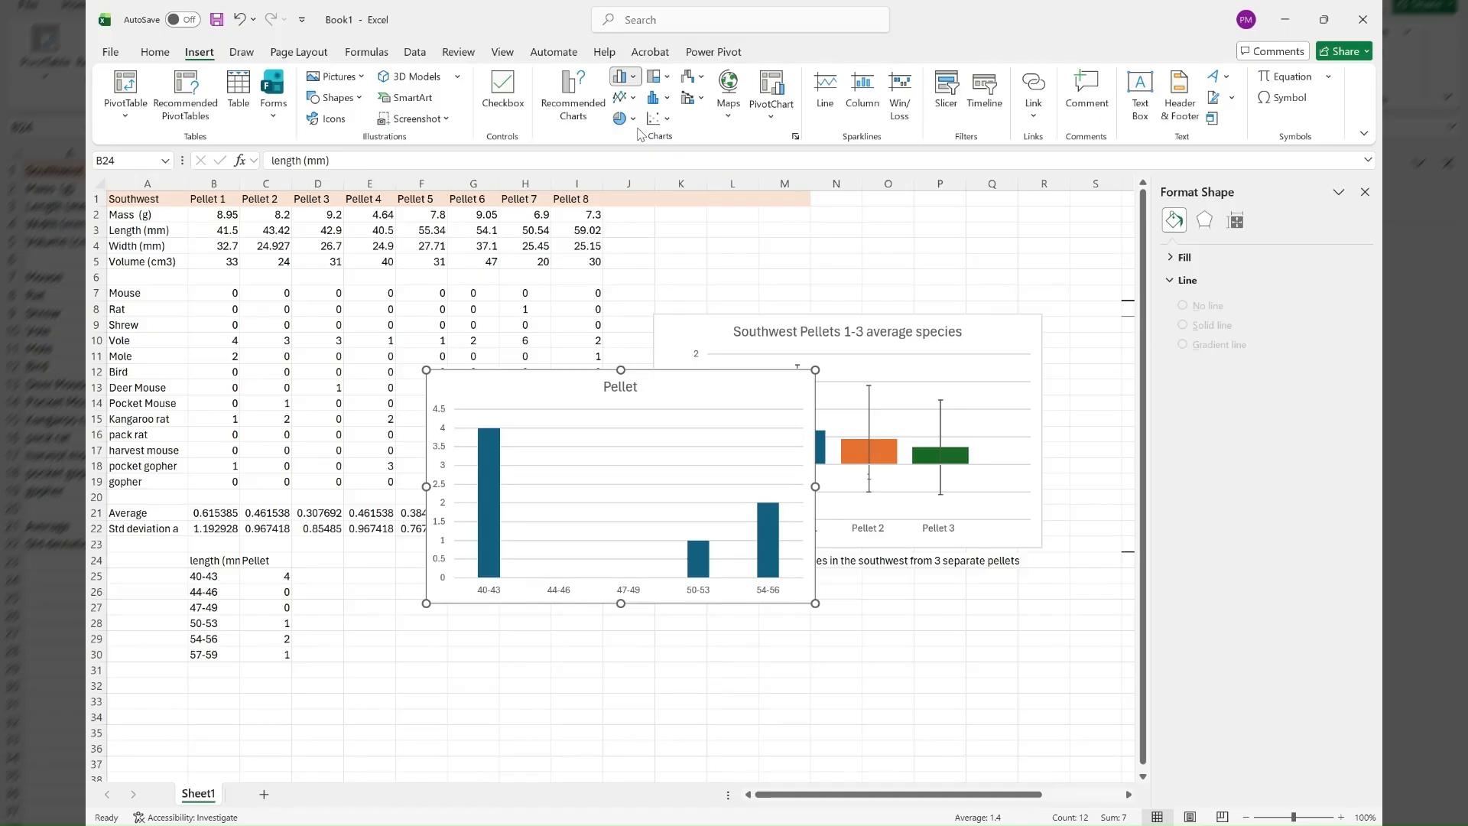
key("Delete")
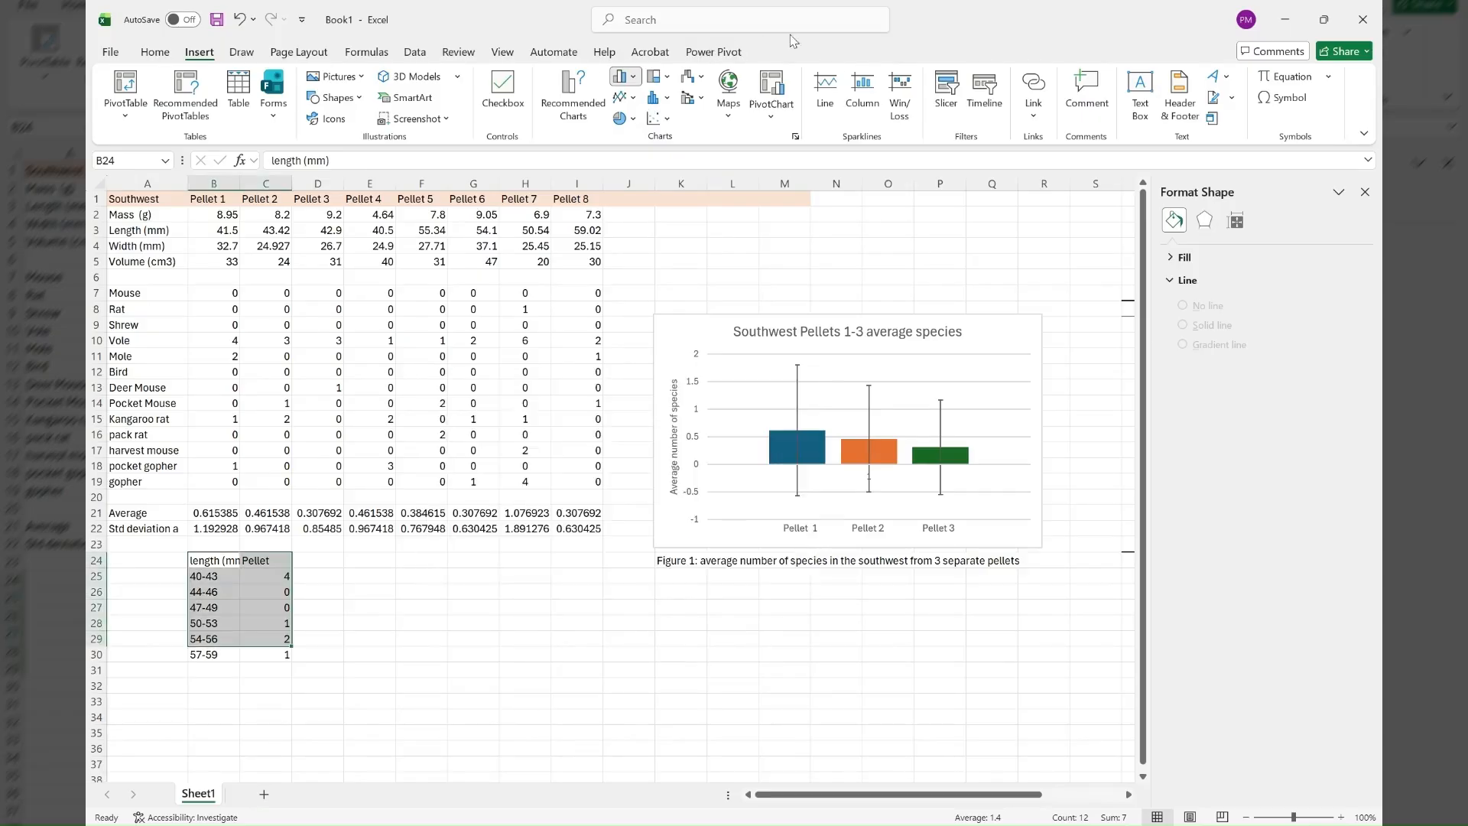
left_click(659, 98)
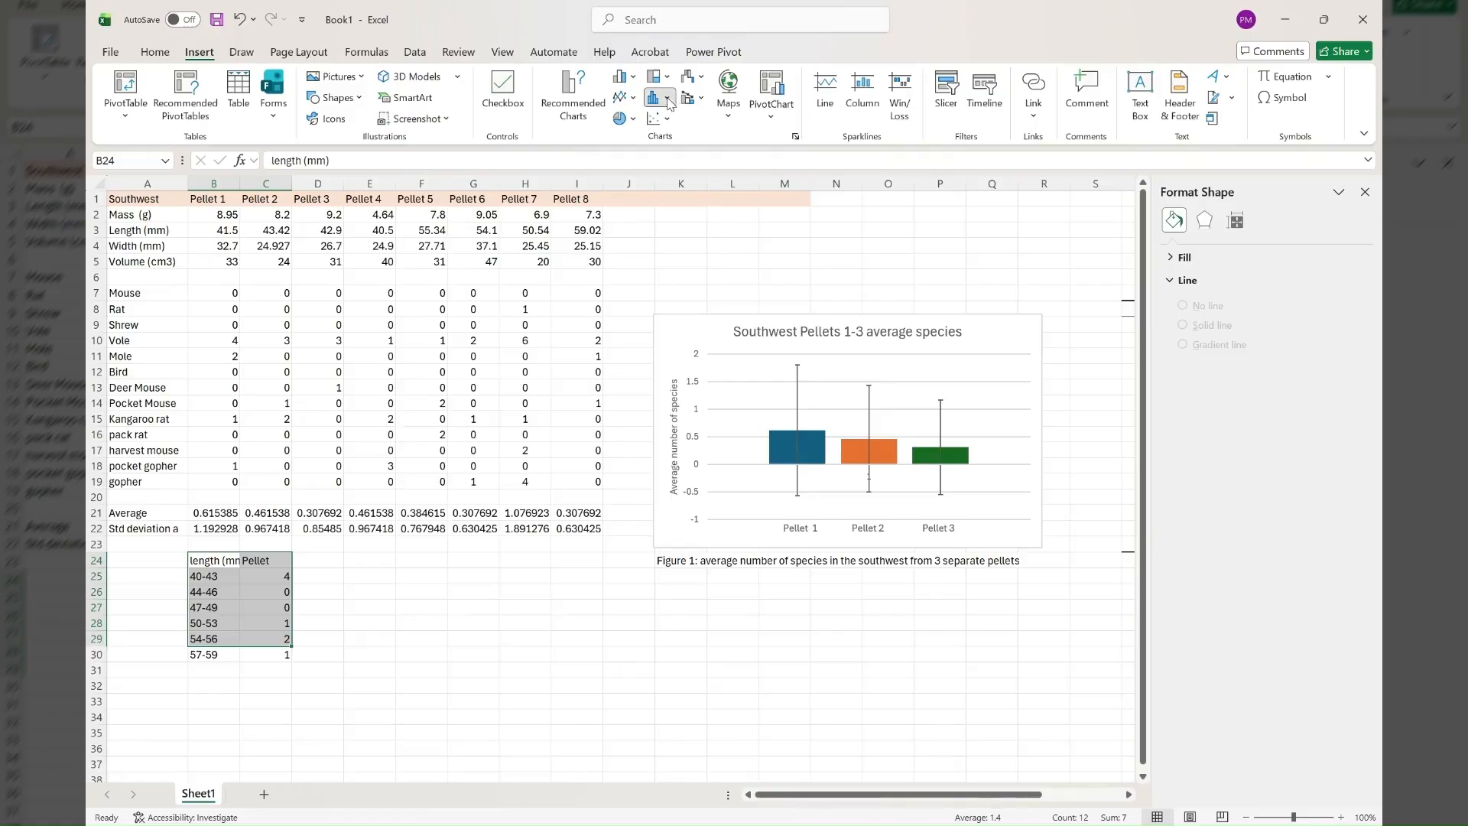
left_click(664, 165)
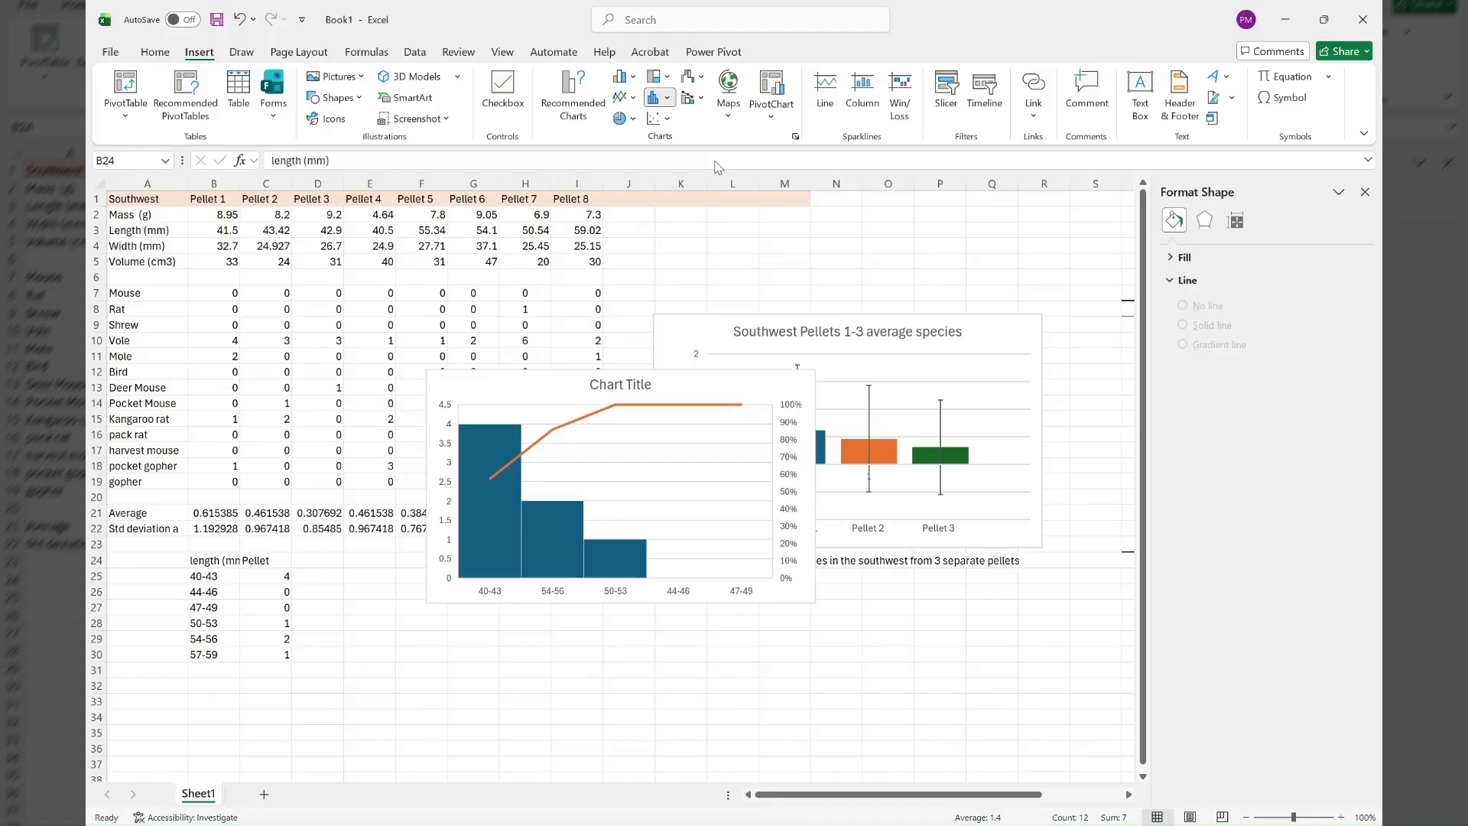
left_click(625, 84)
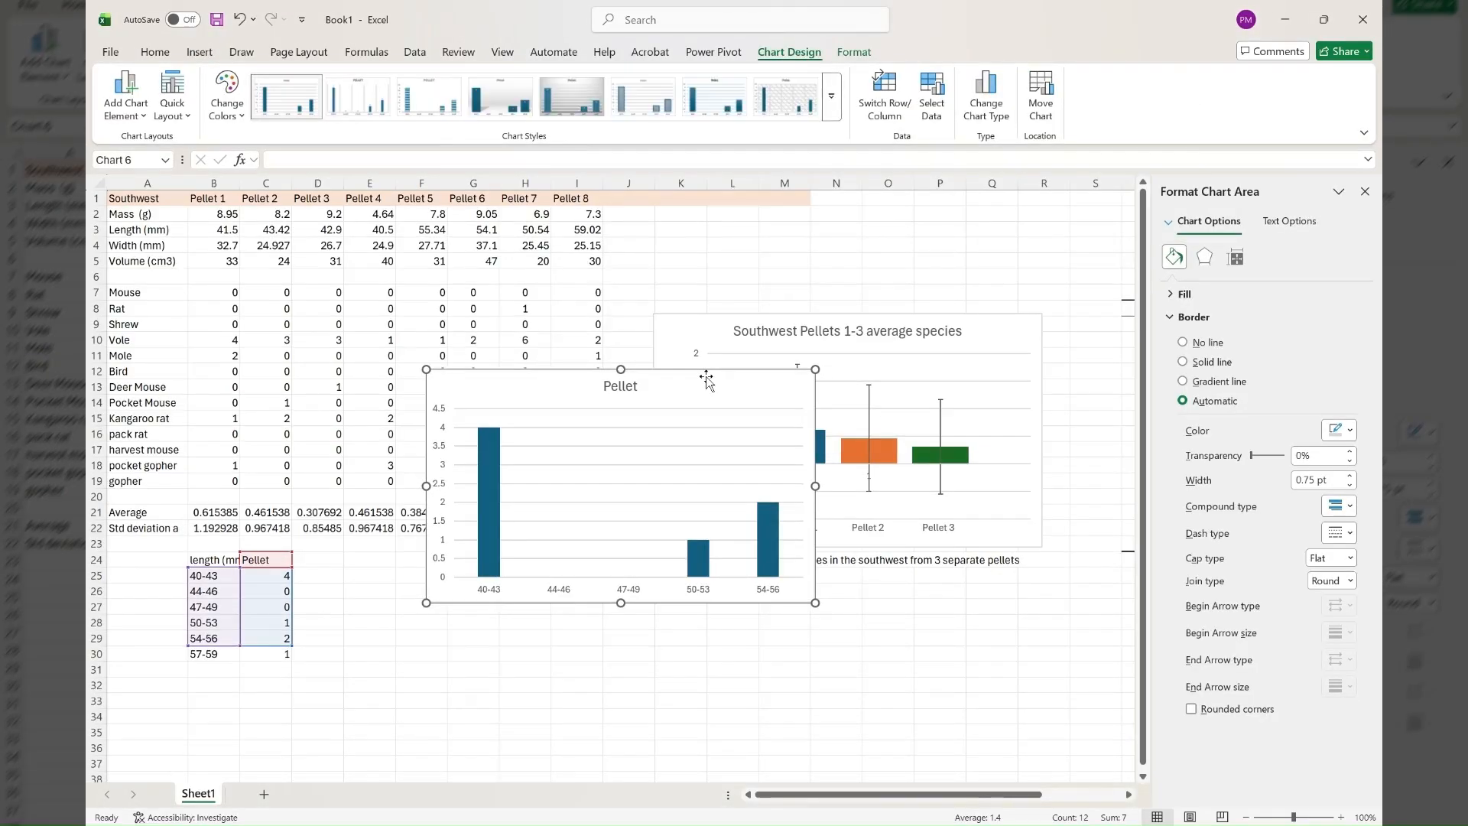
left_click_drag(704, 379, 617, 568)
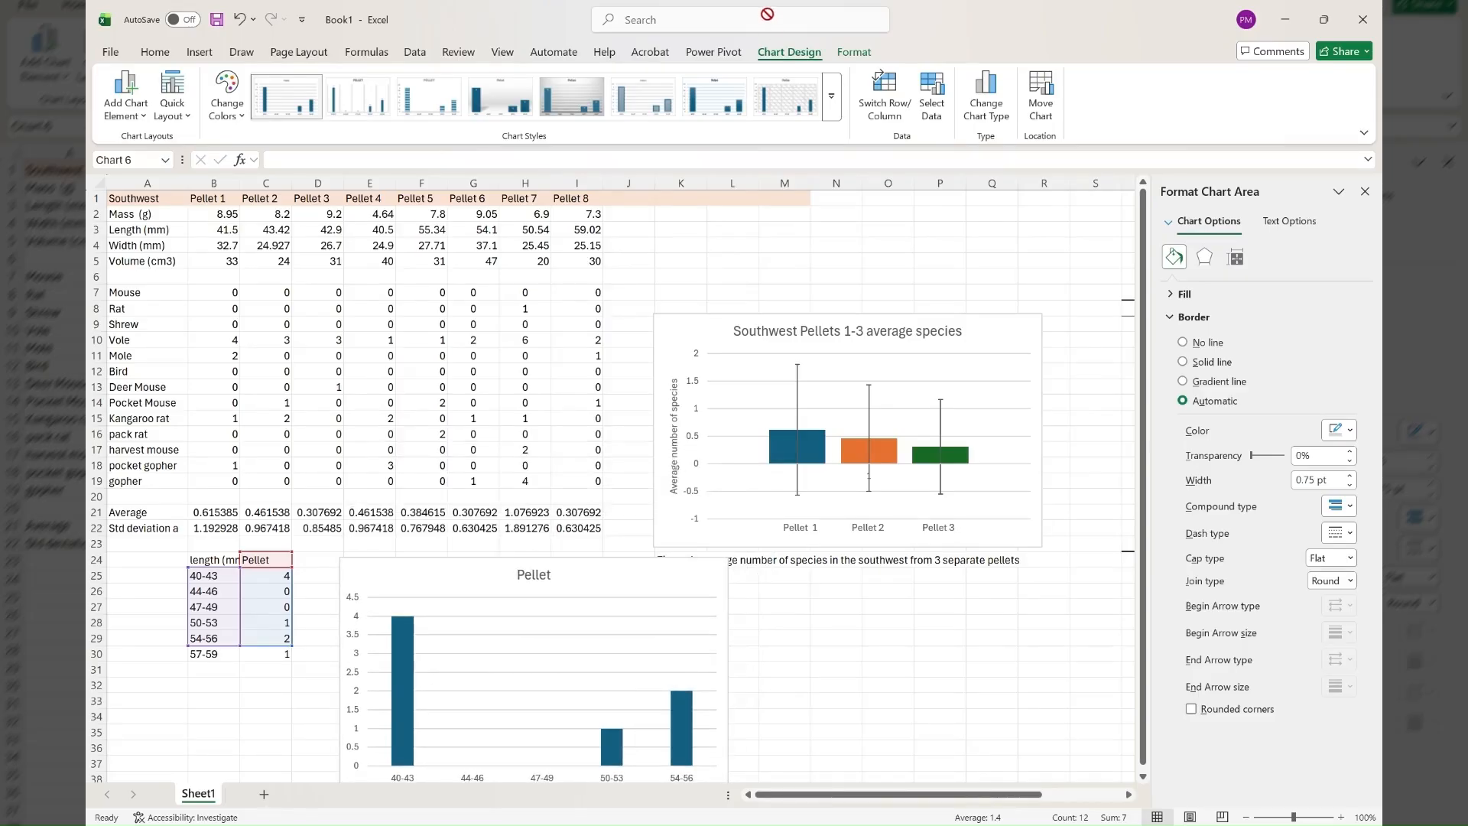
left_click(854, 51)
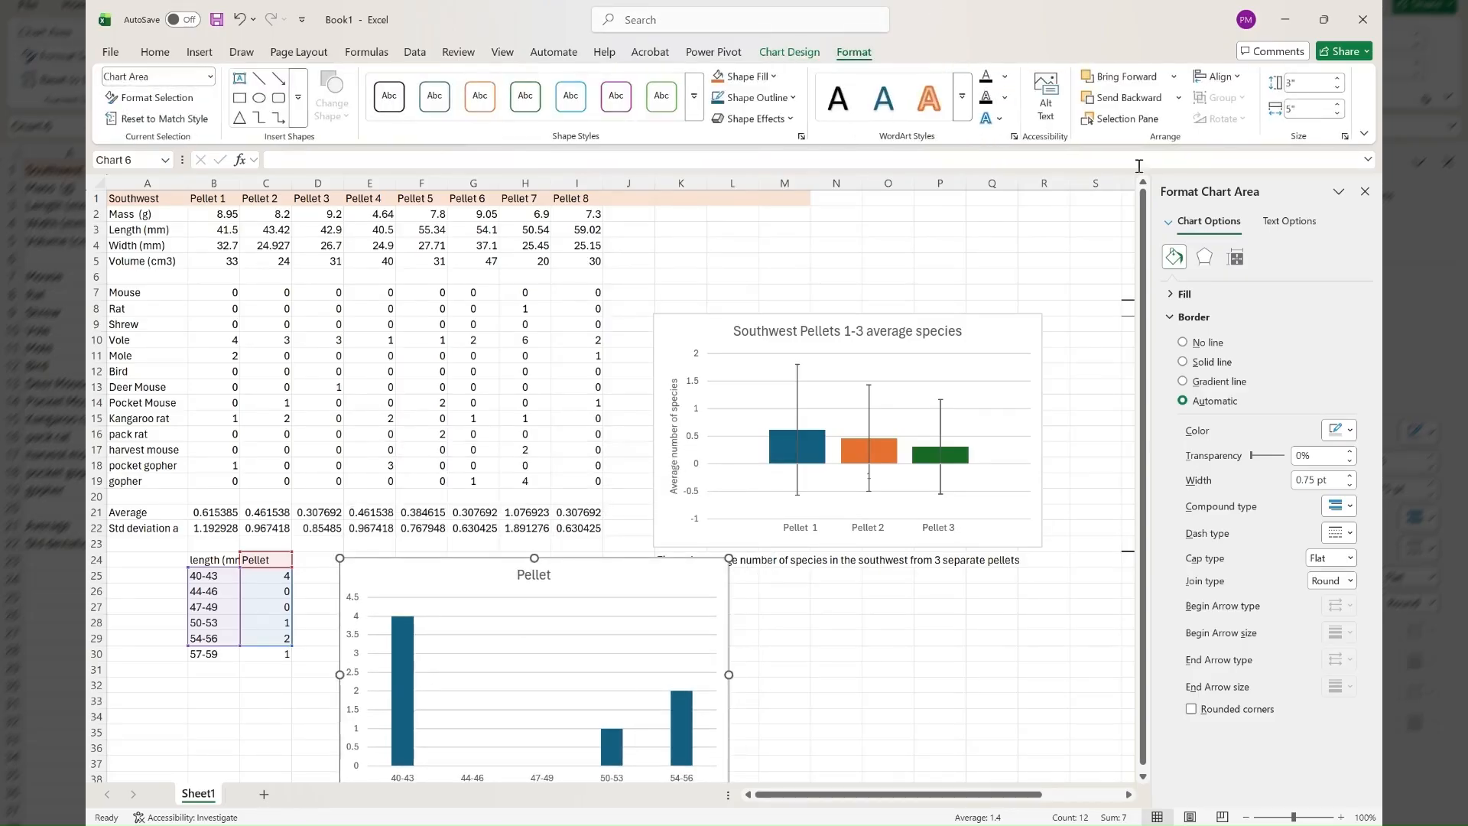
scroll(1025, 260, "down", 5)
scroll(1026, 260, "down", 1)
scroll(1026, 260, "up", 1)
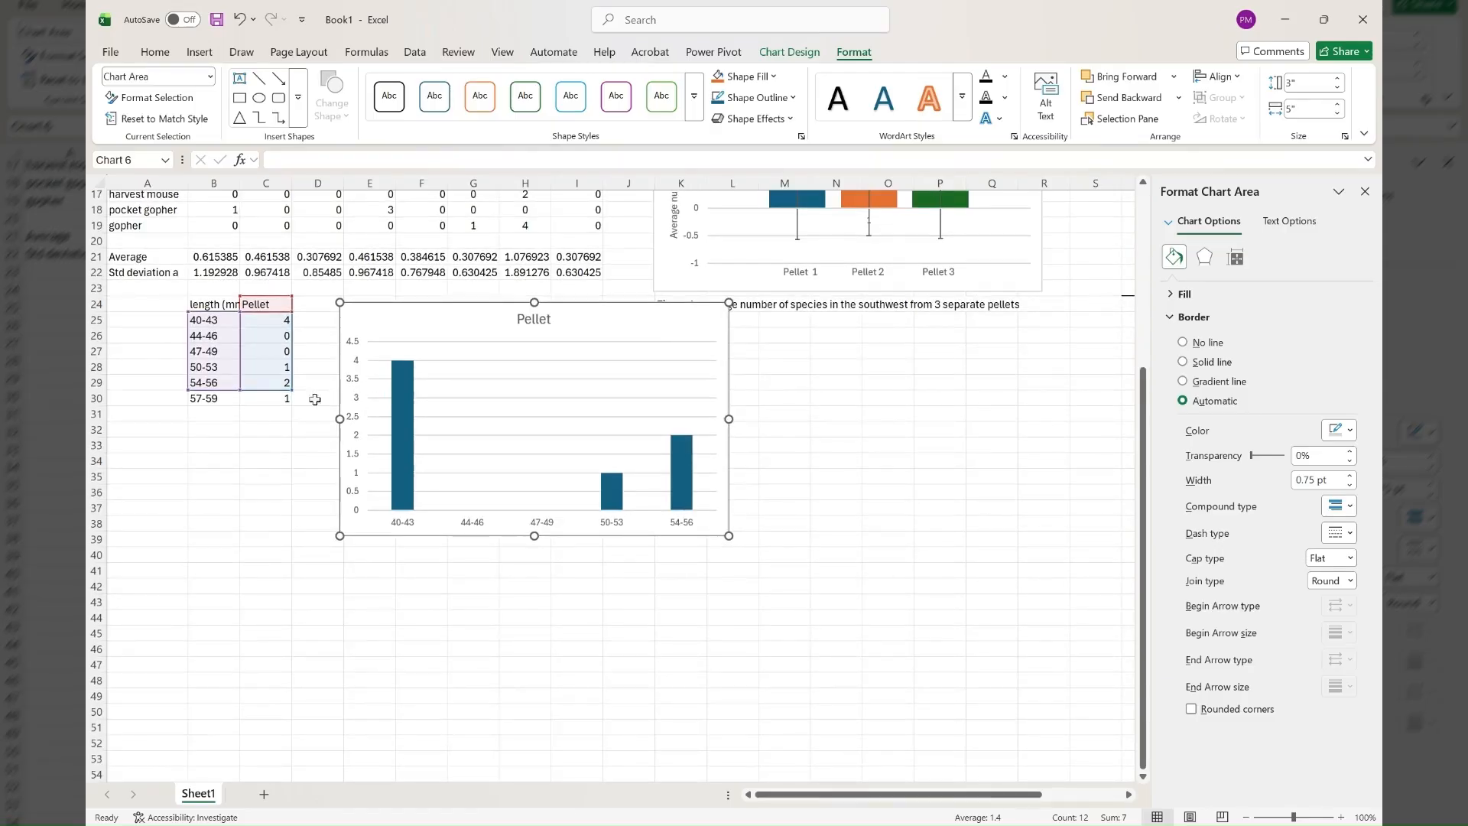
left_click(286, 403)
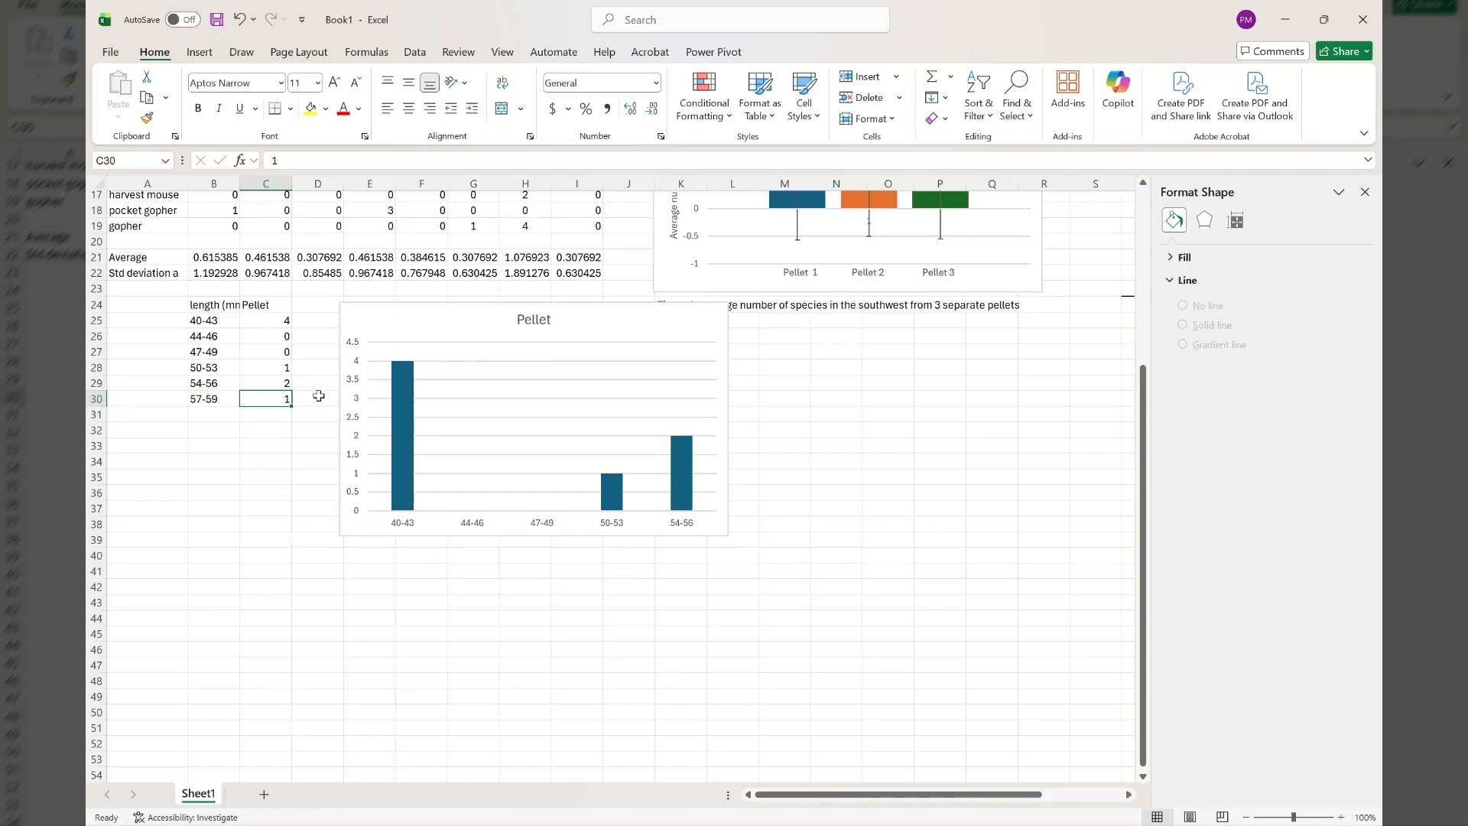
left_click(308, 352)
left_click(389, 320)
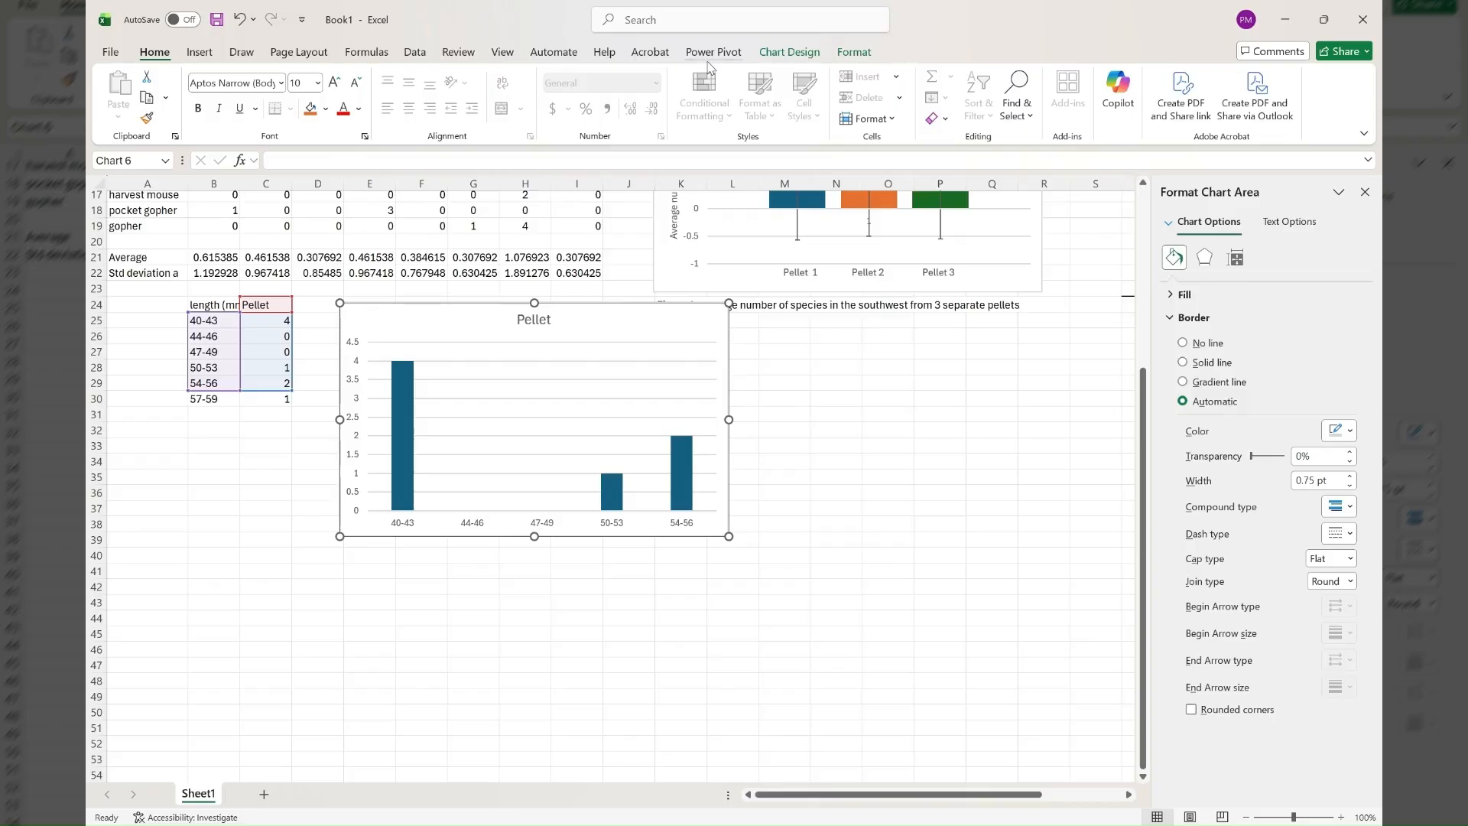
left_click(200, 52)
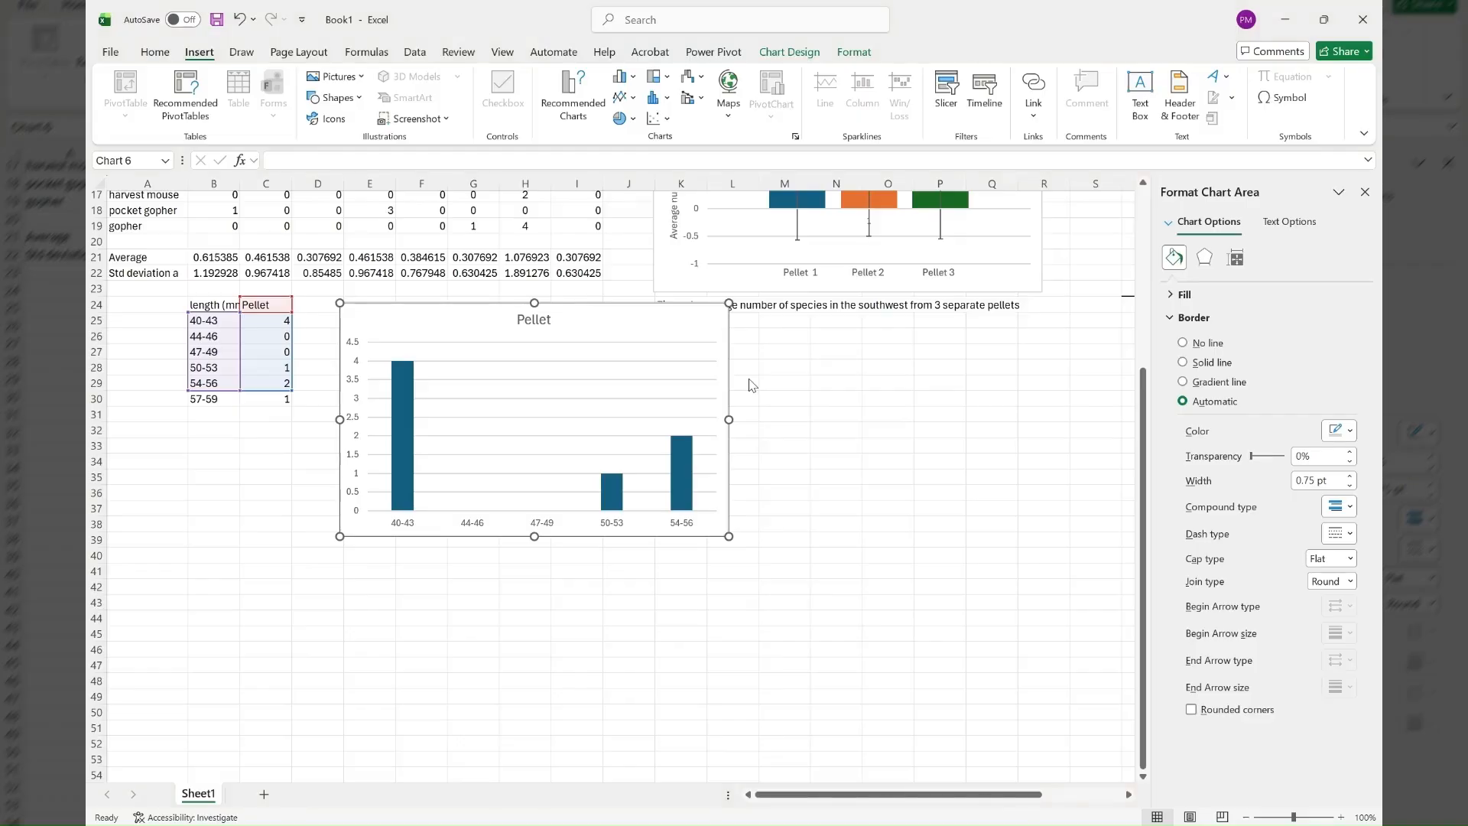
Extend the pellet chart's horizontal axis label range to B25:B30 in its data source.
left_click(906, 723)
scroll(924, 393, "down", 1)
scroll(926, 392, "down", 1)
scroll(926, 392, "up", 2)
left_click(894, 325)
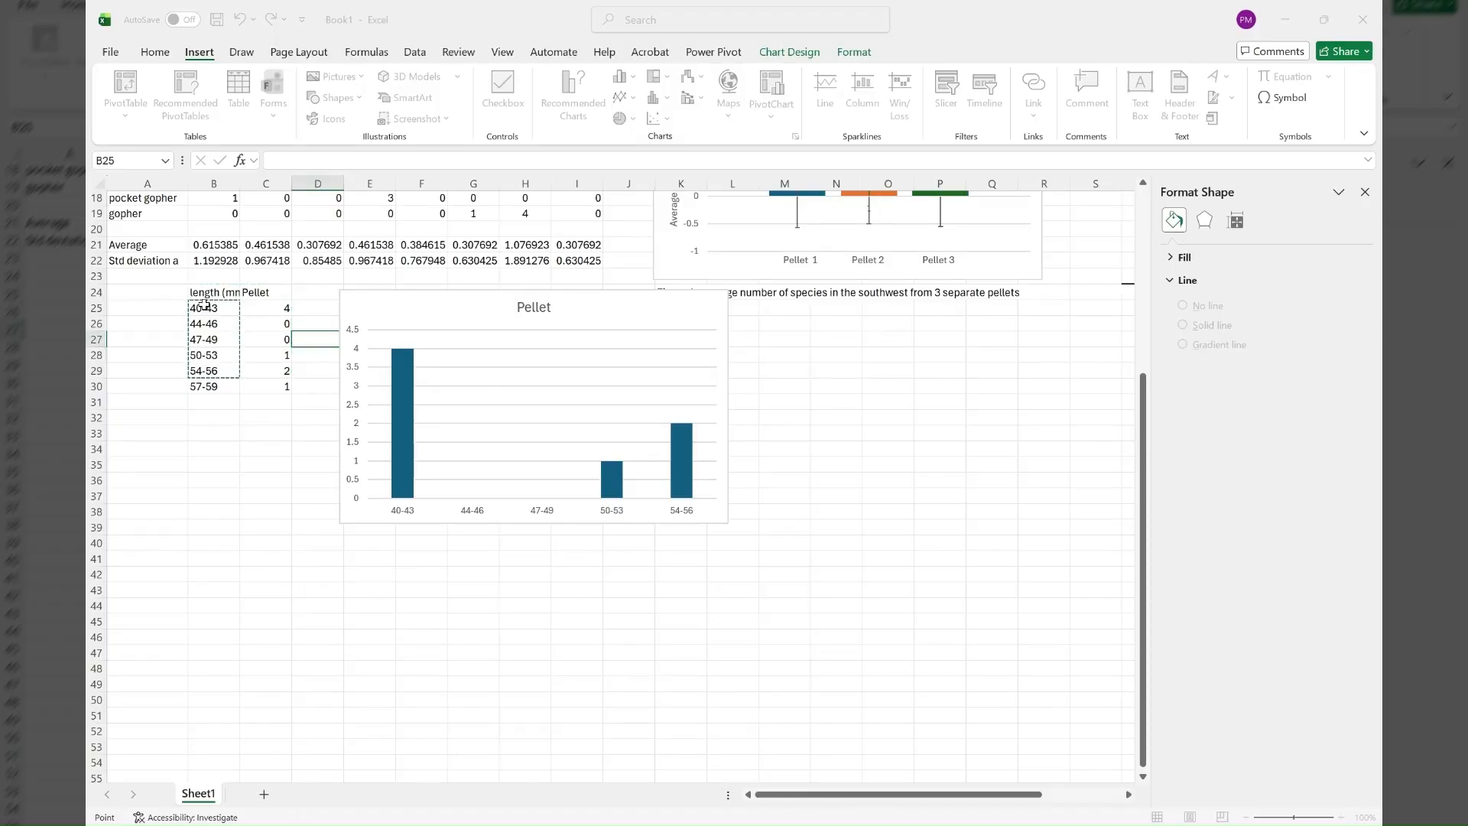
left_click_drag(205, 305, 213, 385)
left_click(860, 359)
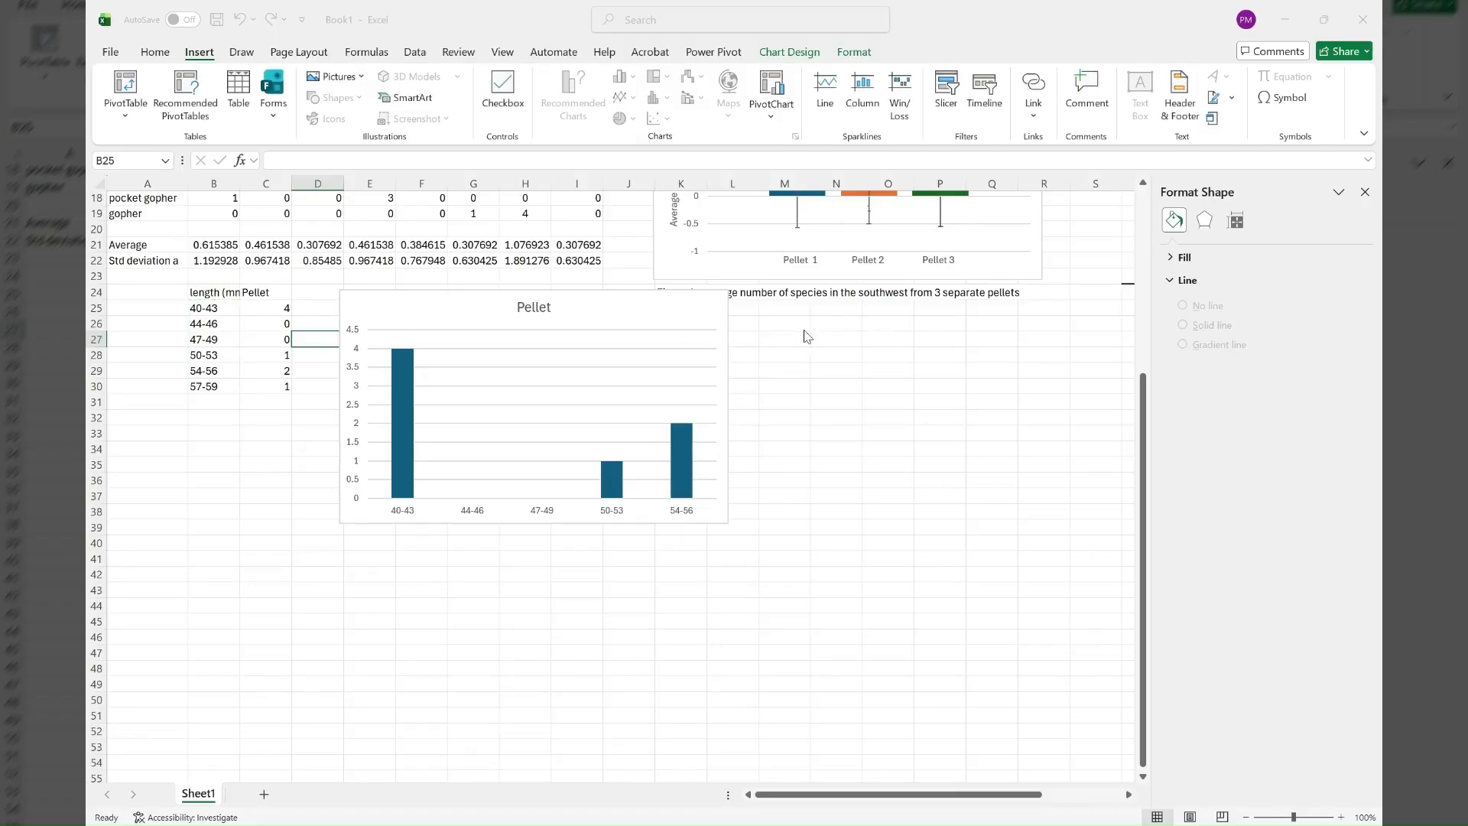
Extend the Pellet series values to C25:C30 and apply the data source changes to the chart.
left_click(692, 321)
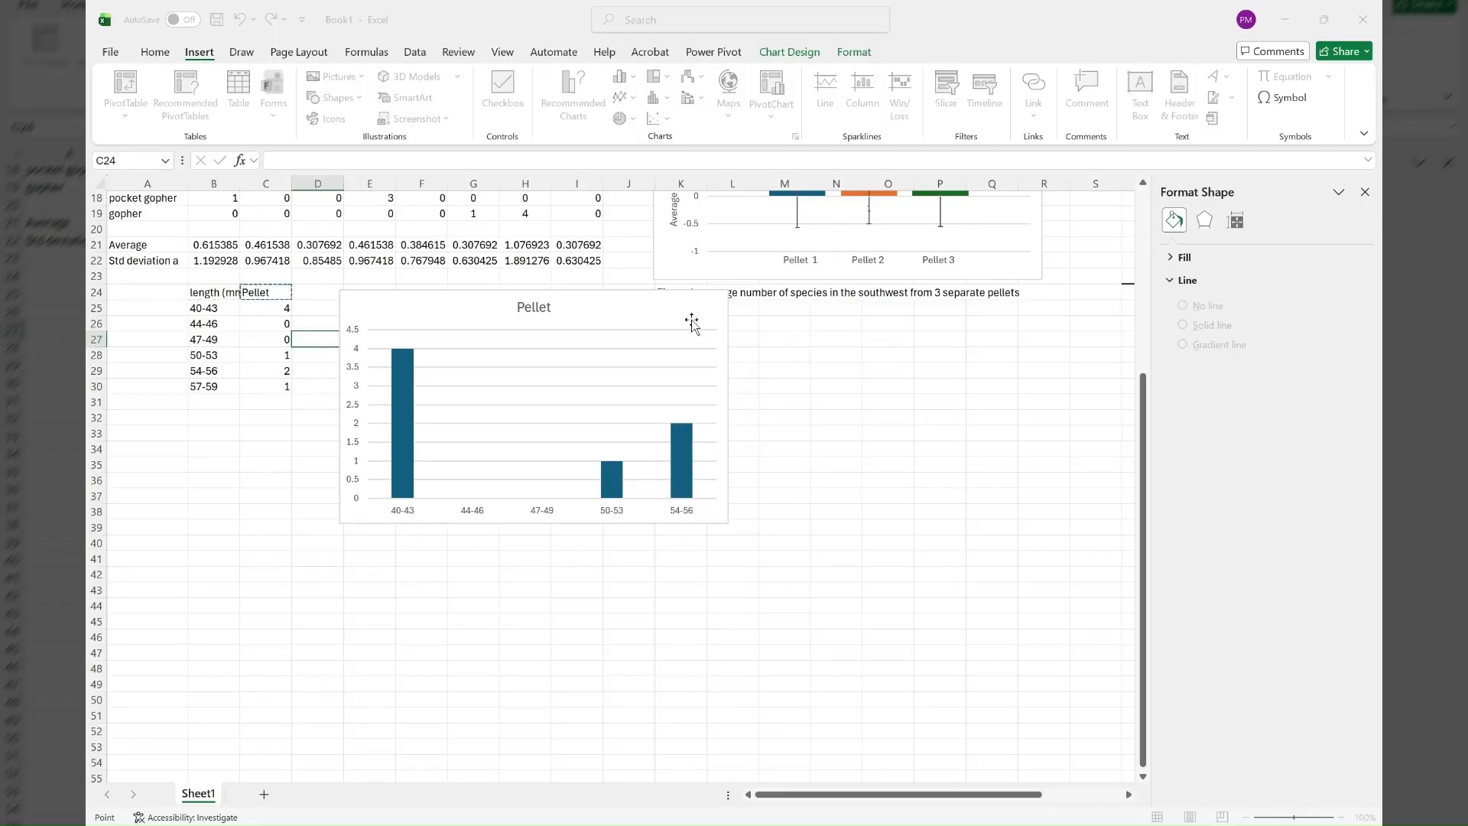
left_click(874, 352)
left_click(259, 307)
left_click_drag(258, 307, 266, 386)
left_click(858, 388)
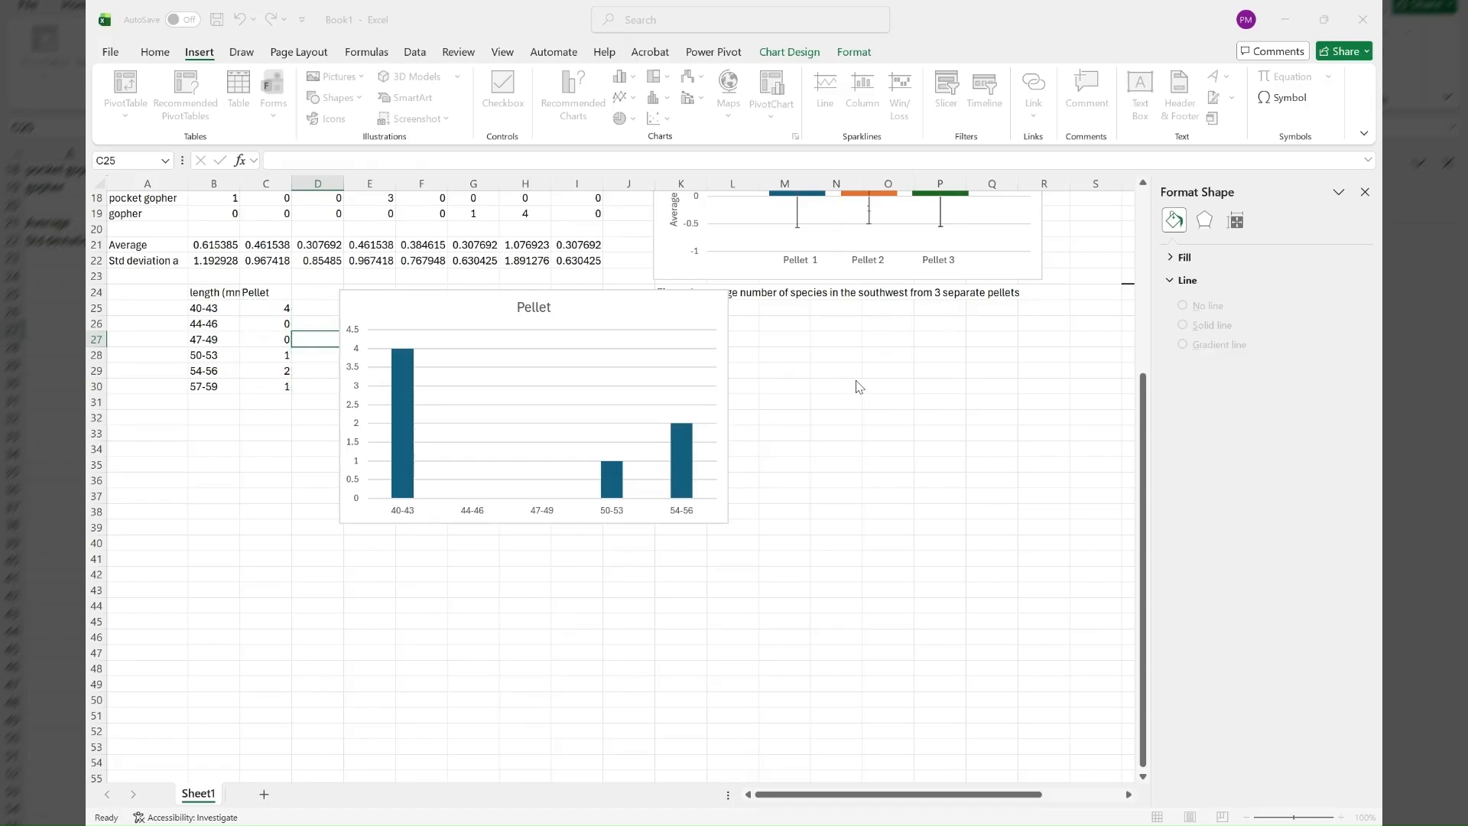
left_click(983, 439)
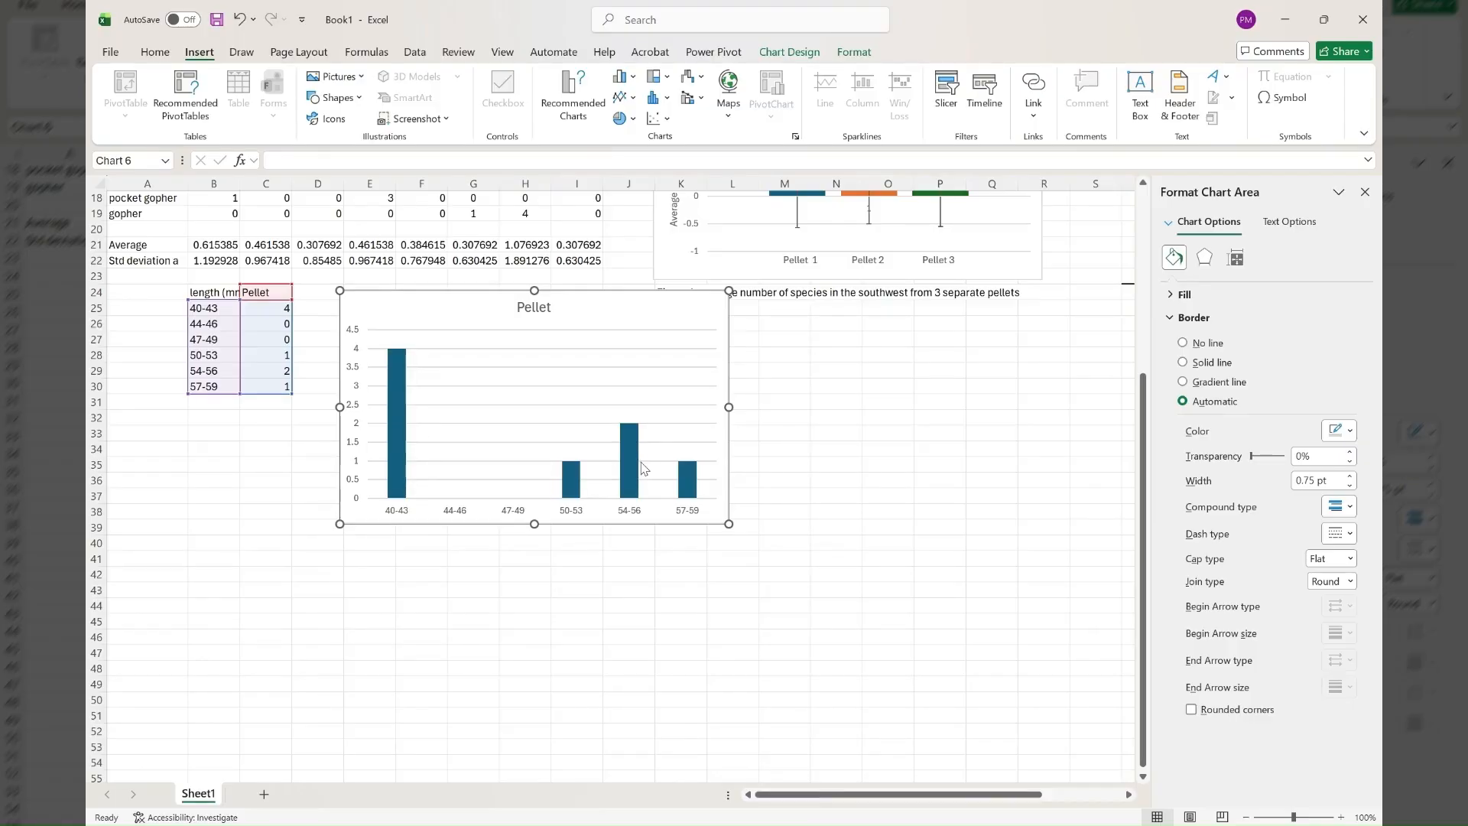
Change the chart title to "Length of pellets".
left_click(536, 307)
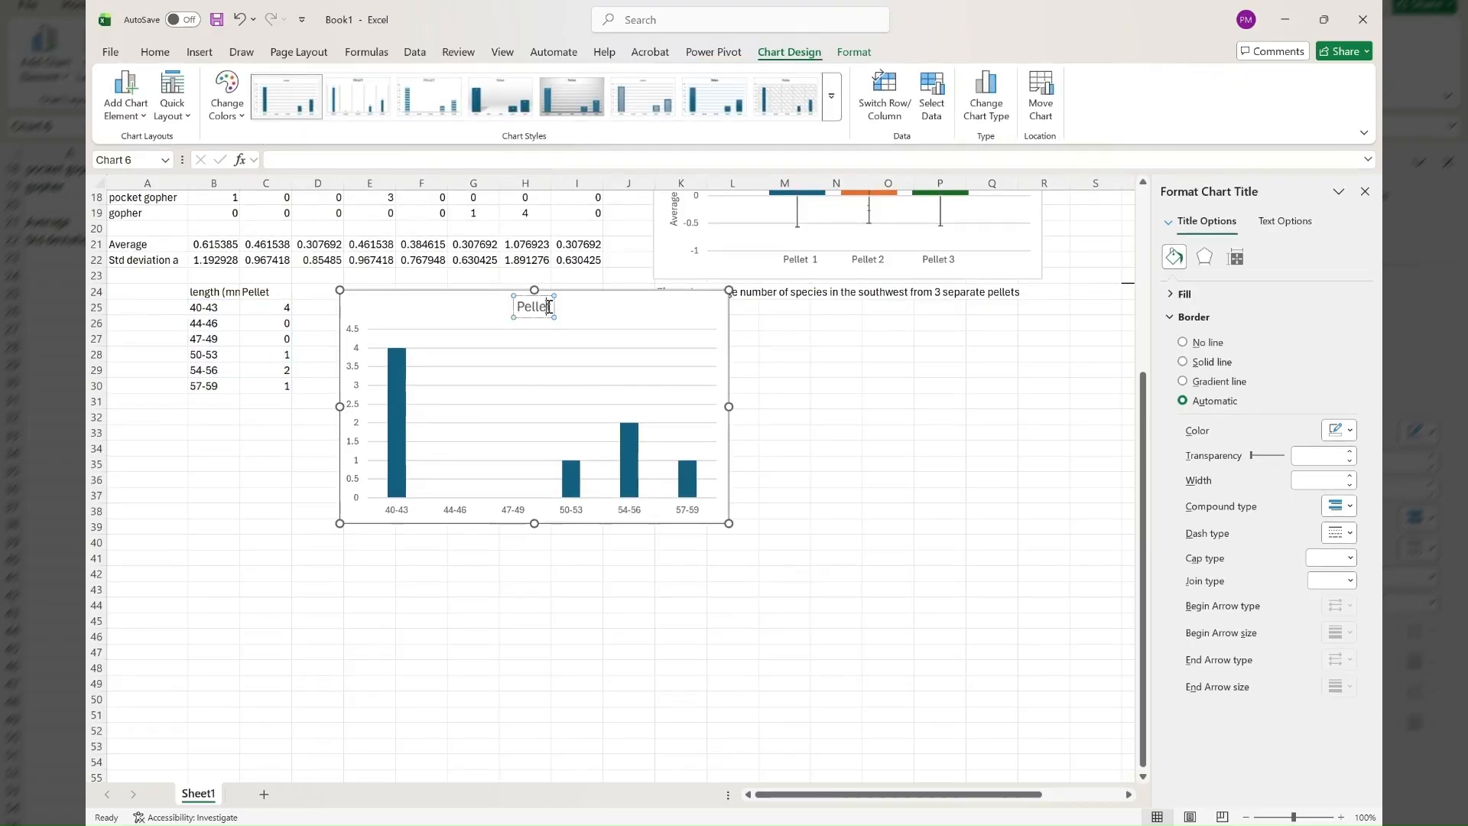
key("BackSpace")
key("BackSpace")
key("BackSpace")
key("BackSpace")
key("BackSpace")
key("BackSpace")
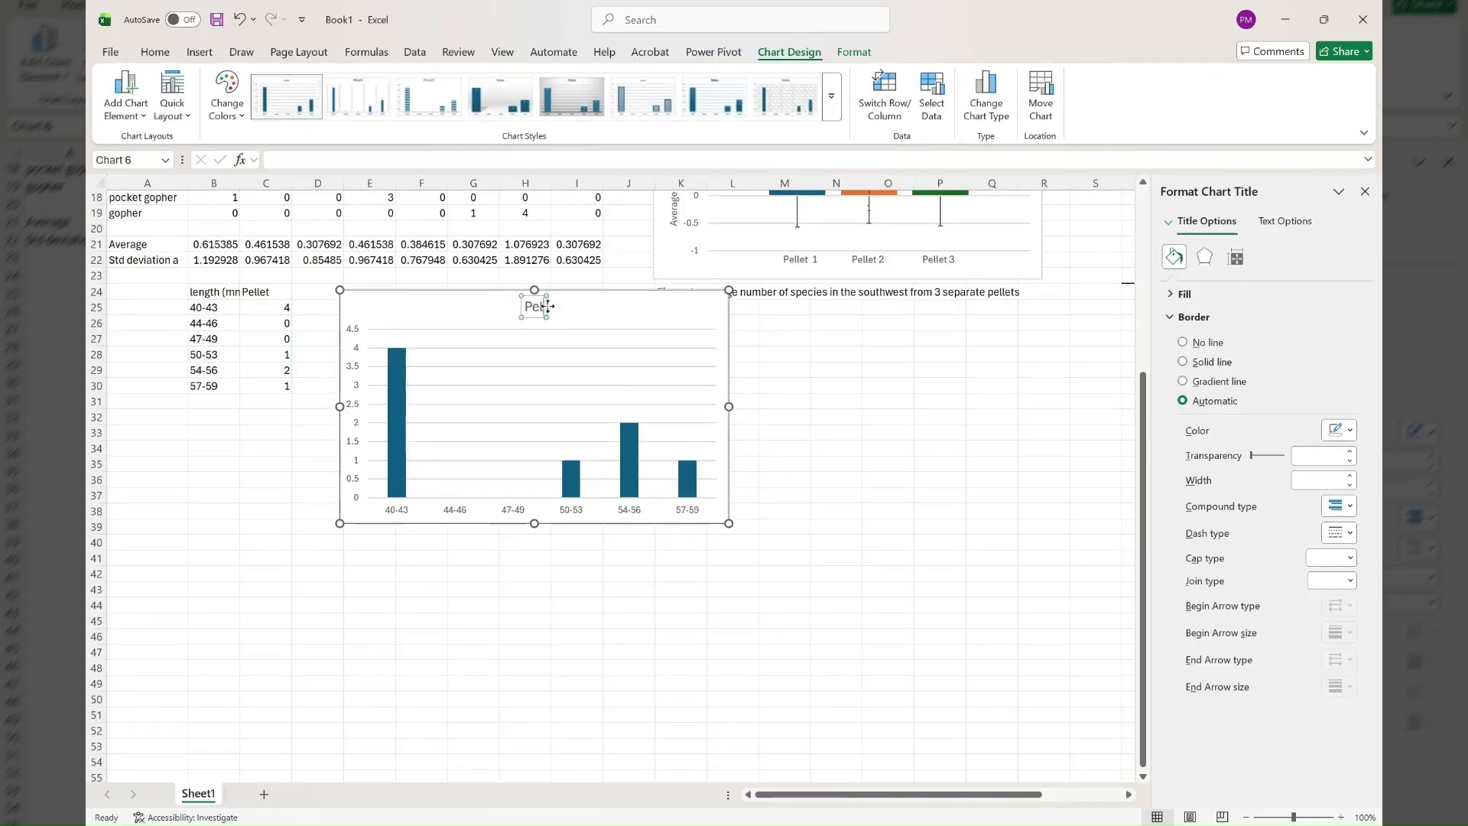
type("Length")
key("BackSpace")
key("BackSpace")
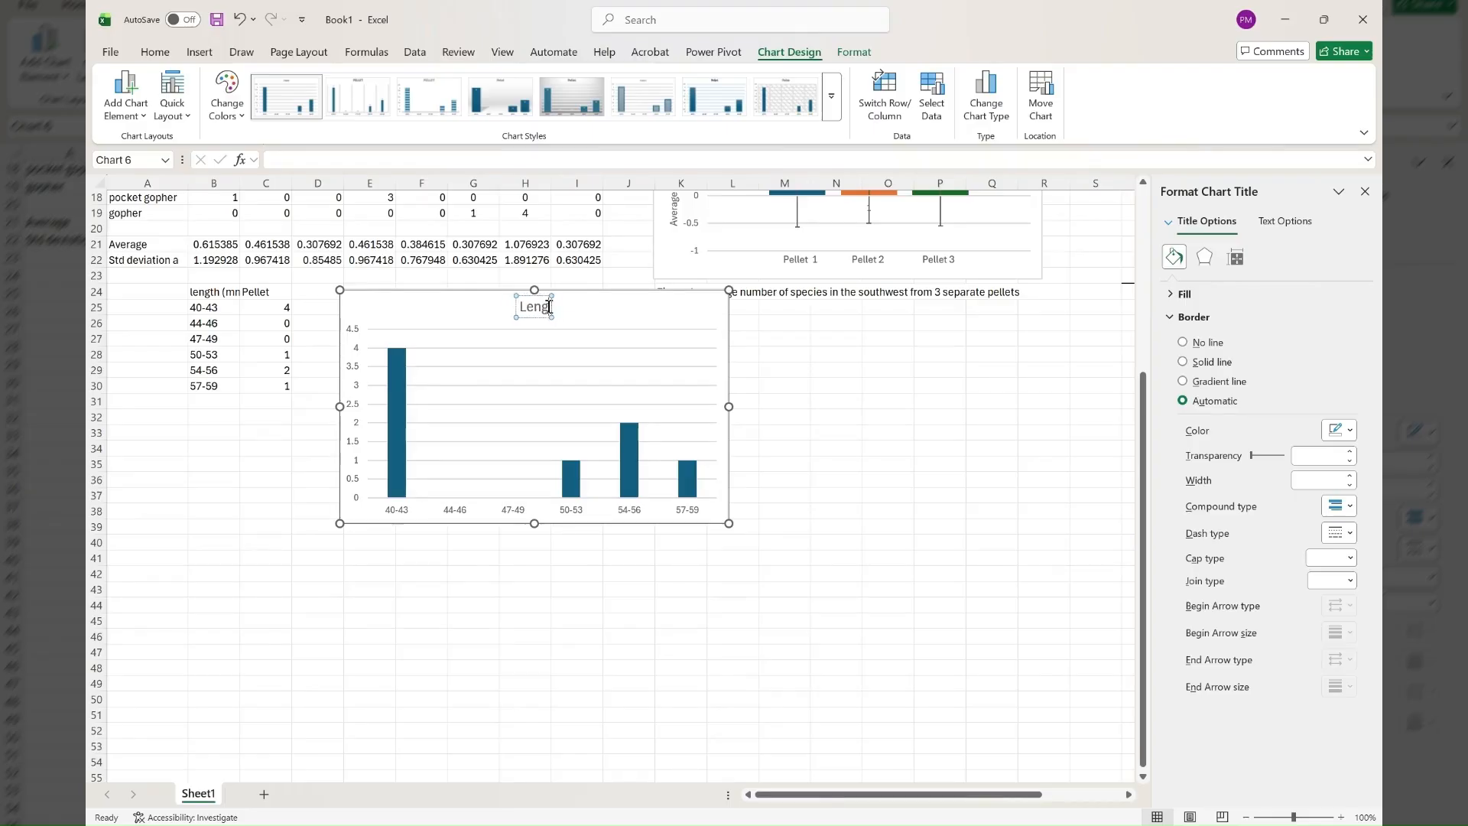
type("th of p")
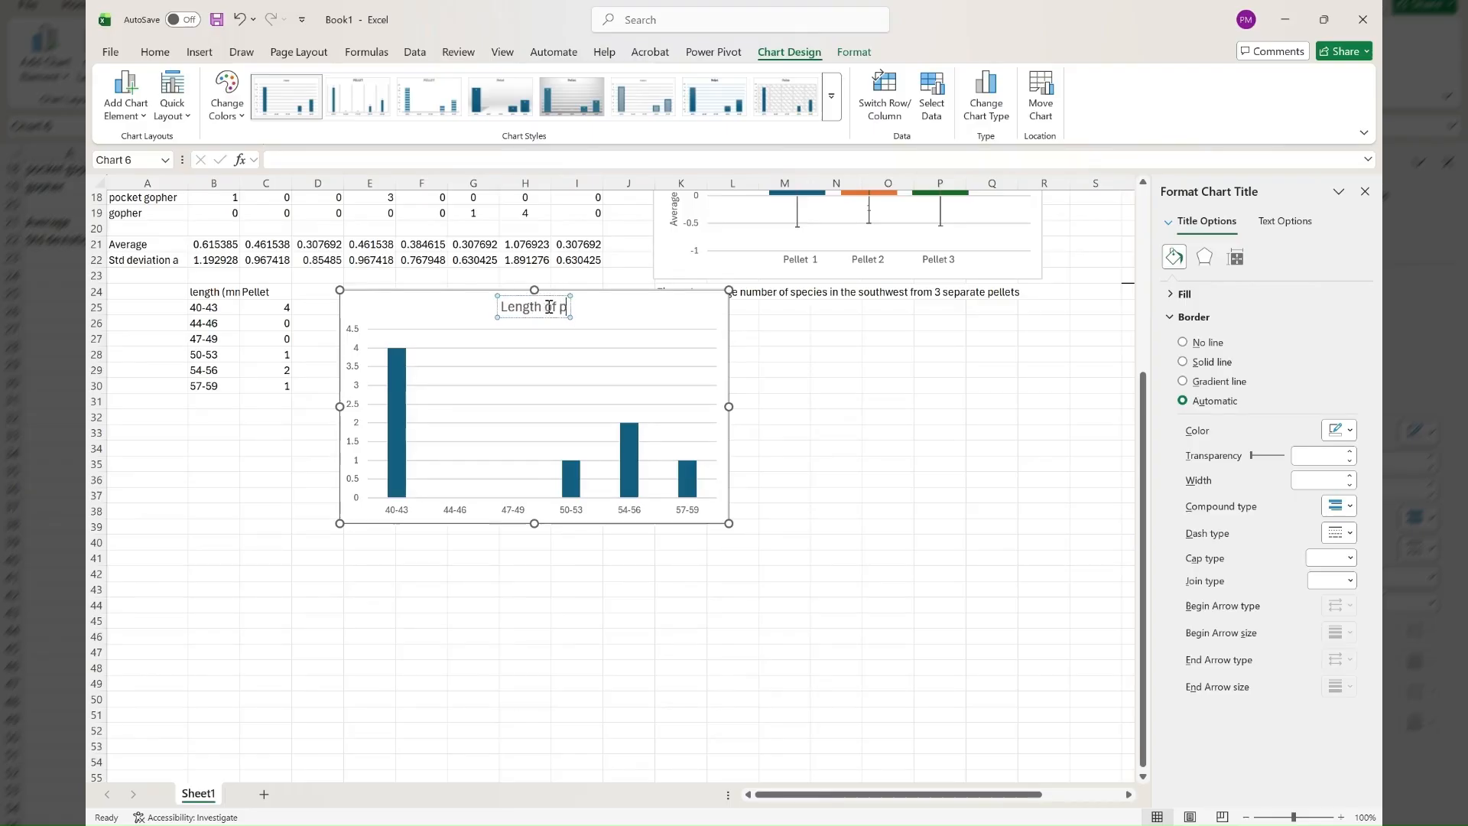
type("ellete")
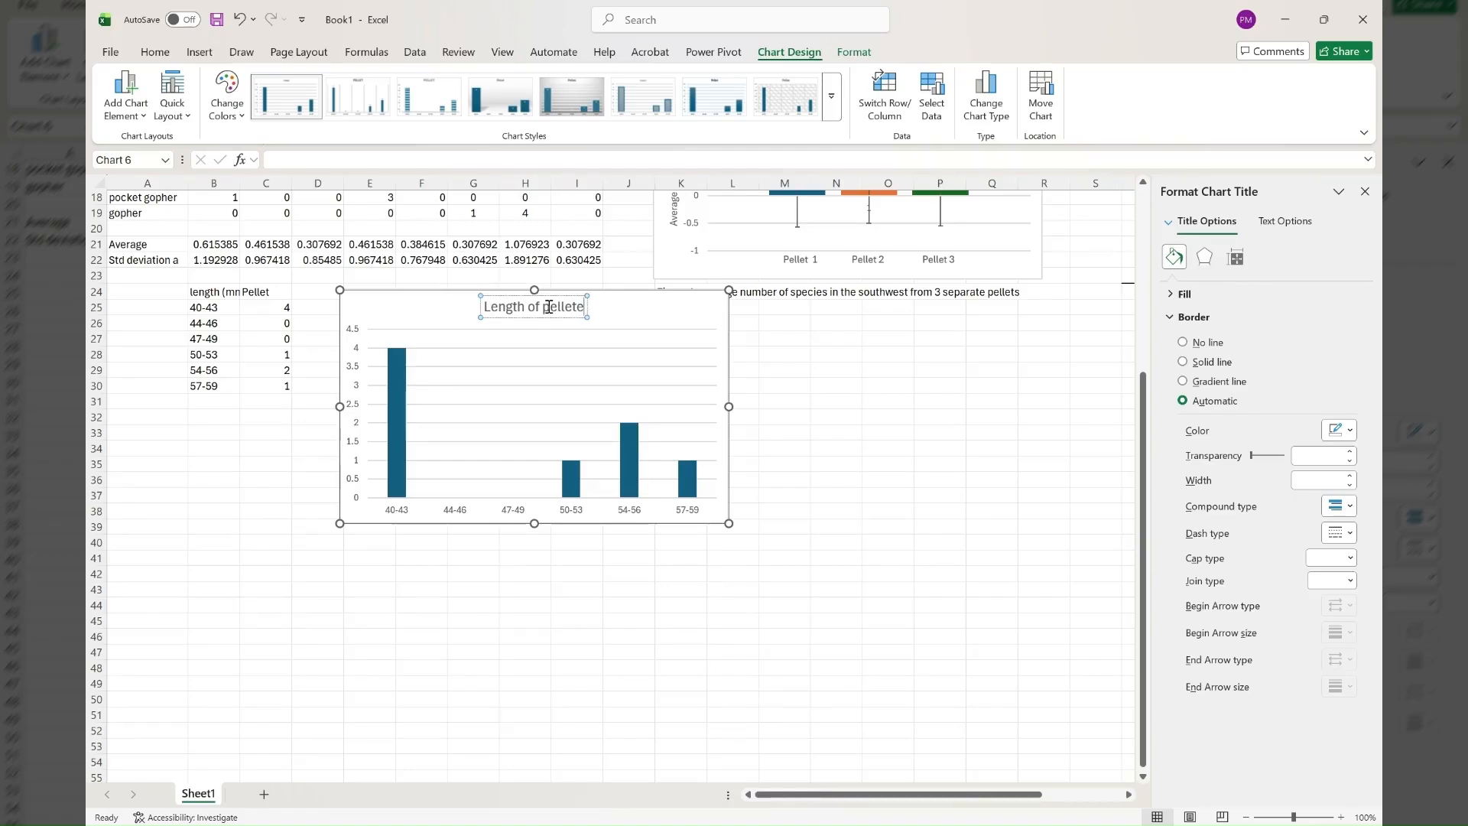
key("BackSpace")
type("s")
left_click(815, 340)
Add a horizontal axis title to the chart reading "lenghts of pellets (mm)".
left_click(692, 319)
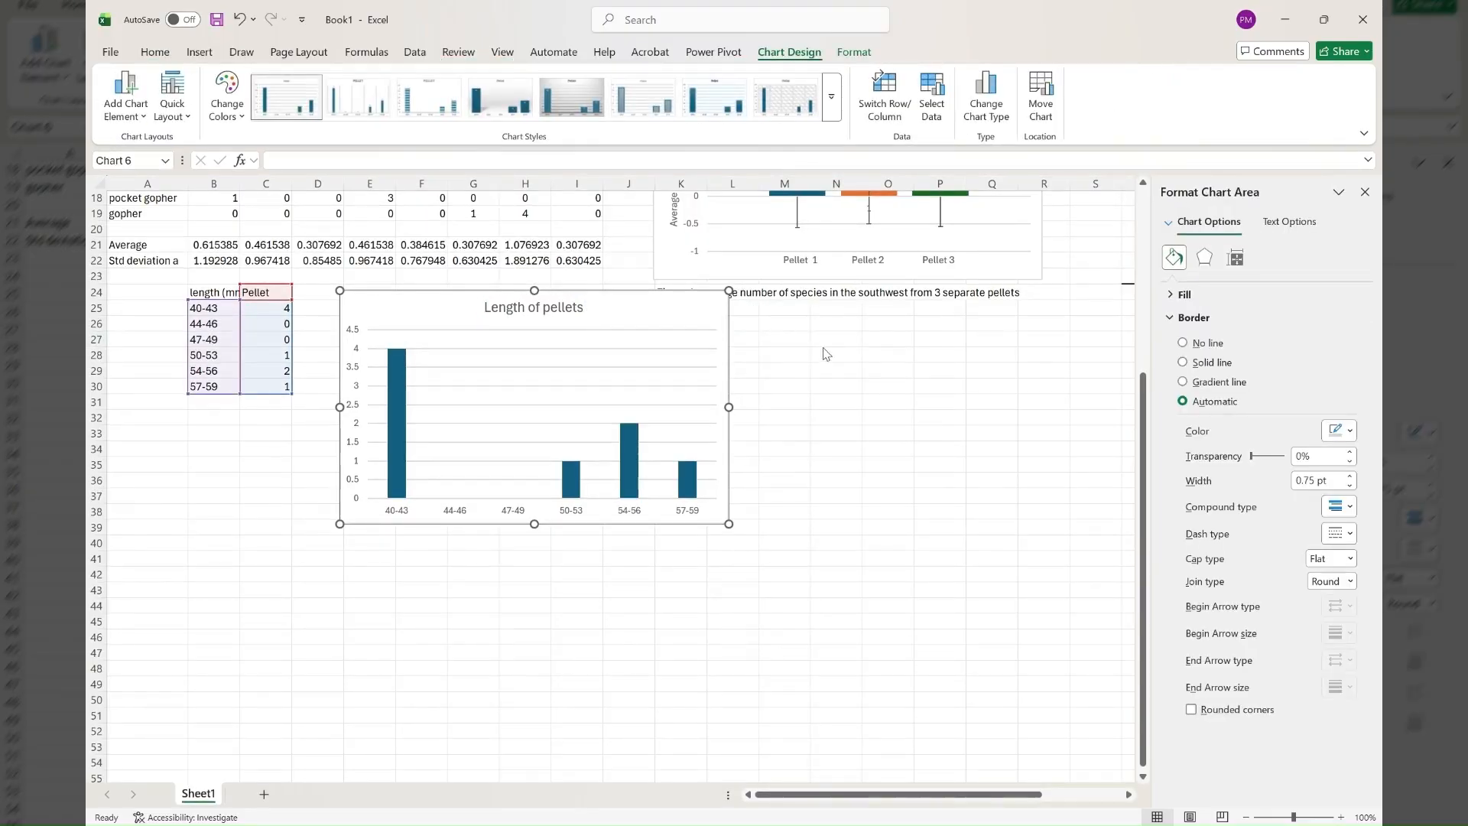
left_click(936, 359)
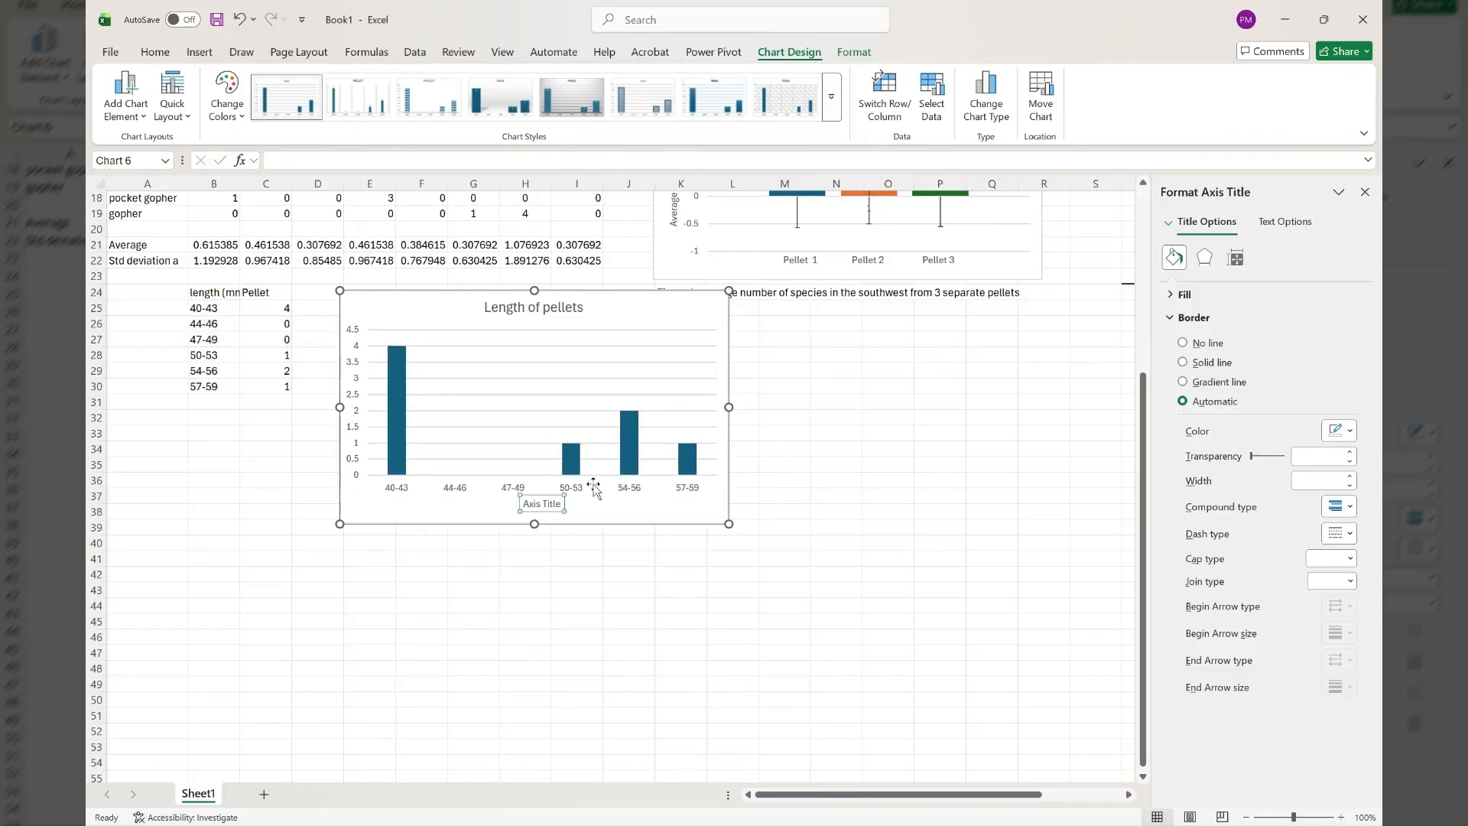
double_click(555, 503)
key("BackSpace")
key("BackSpace")
key("BackSpace")
key("BackSpace")
key("BackSpace")
key("BackSpace")
type("lenghts of pellets (mm)")
left_click(796, 466)
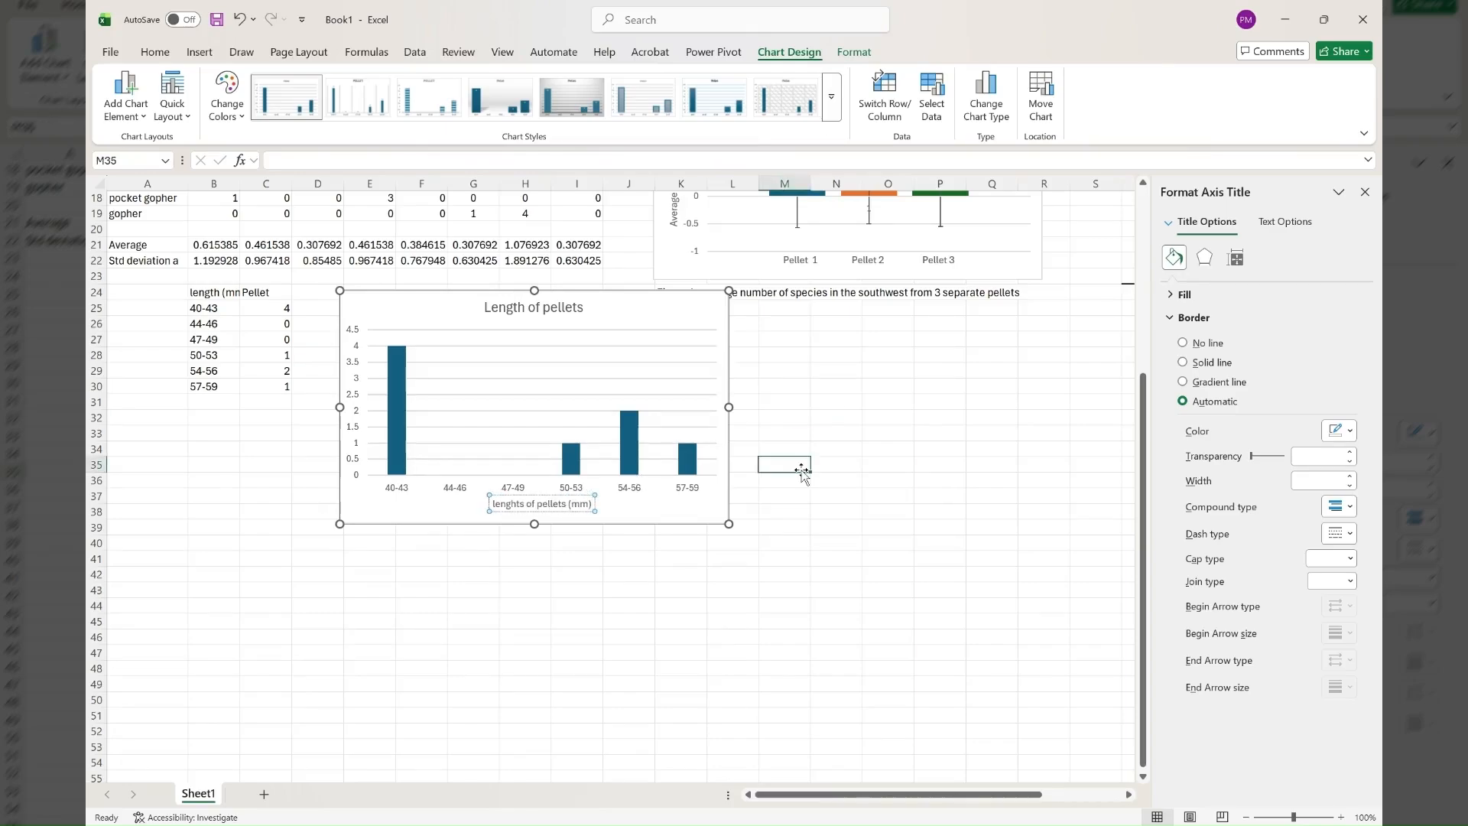
Correct the horizontal axis title to "length of pellets (mm)".
left_click(353, 408)
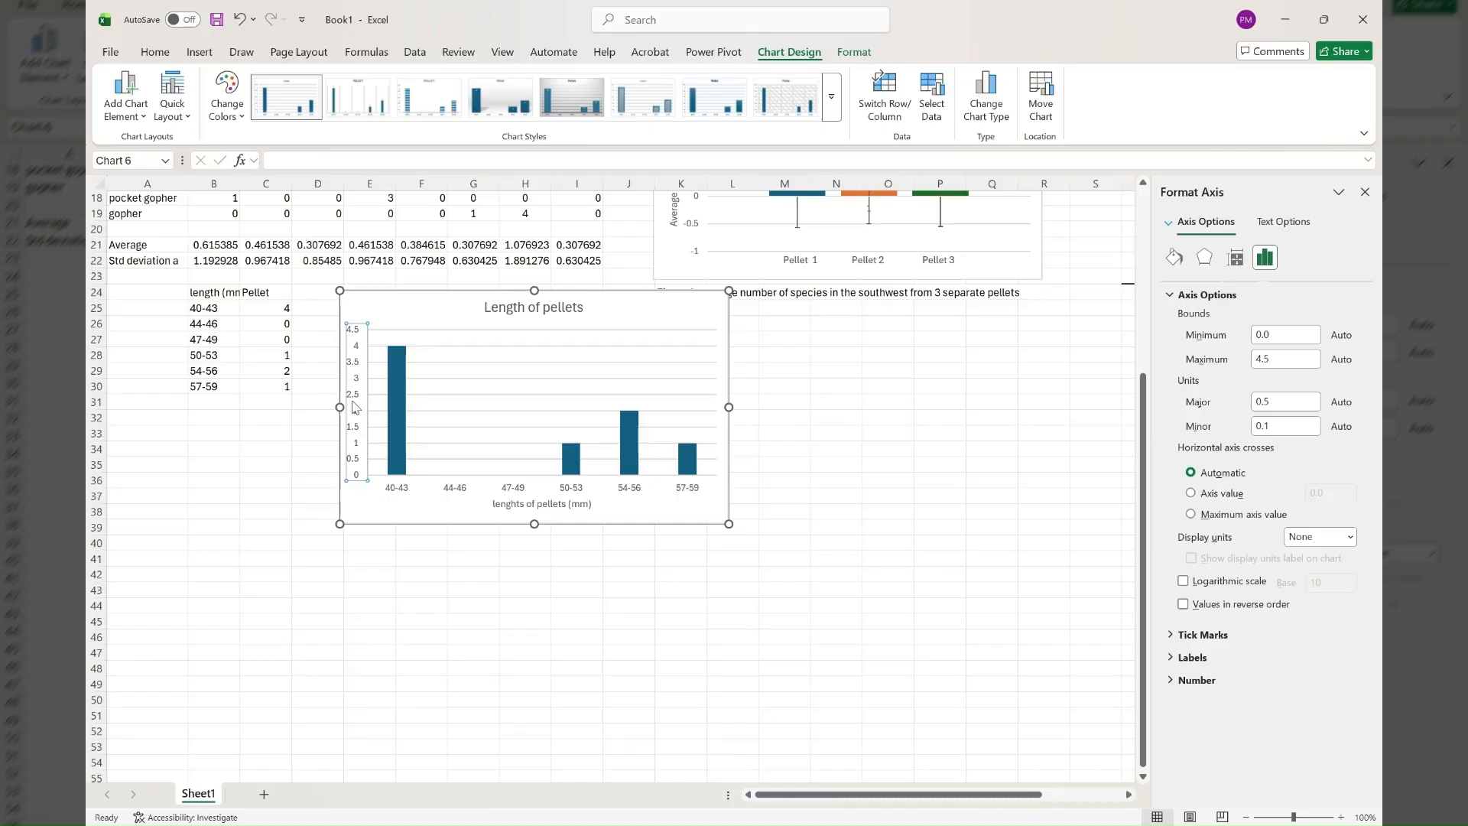
left_click(517, 505)
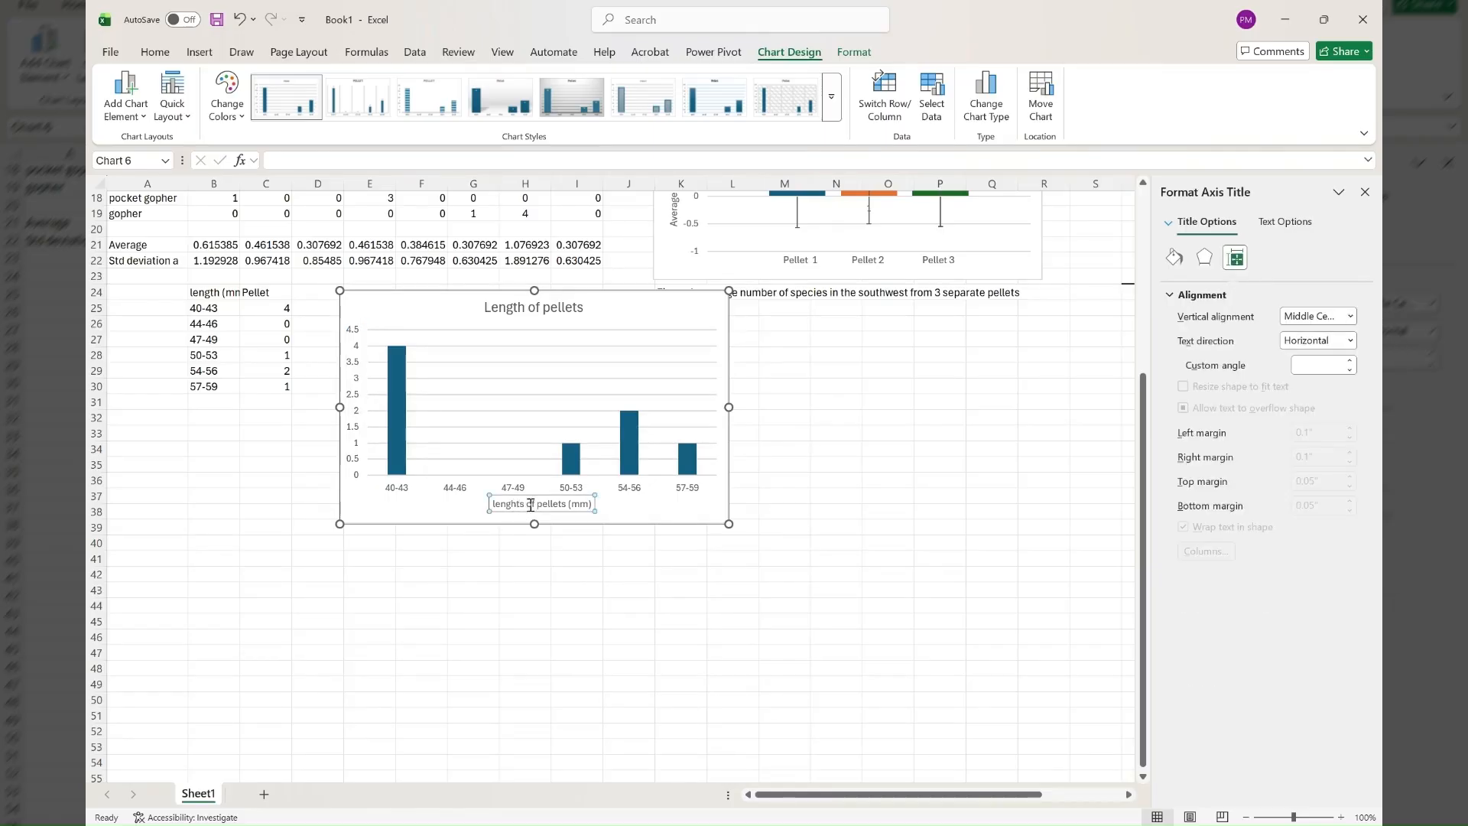
left_click(524, 504)
key("BackSpace")
key("BackSpace")
key("BackSpace")
type("th")
Add a vertical axis title to the chart reading "Number of Pellets".
left_click(353, 399)
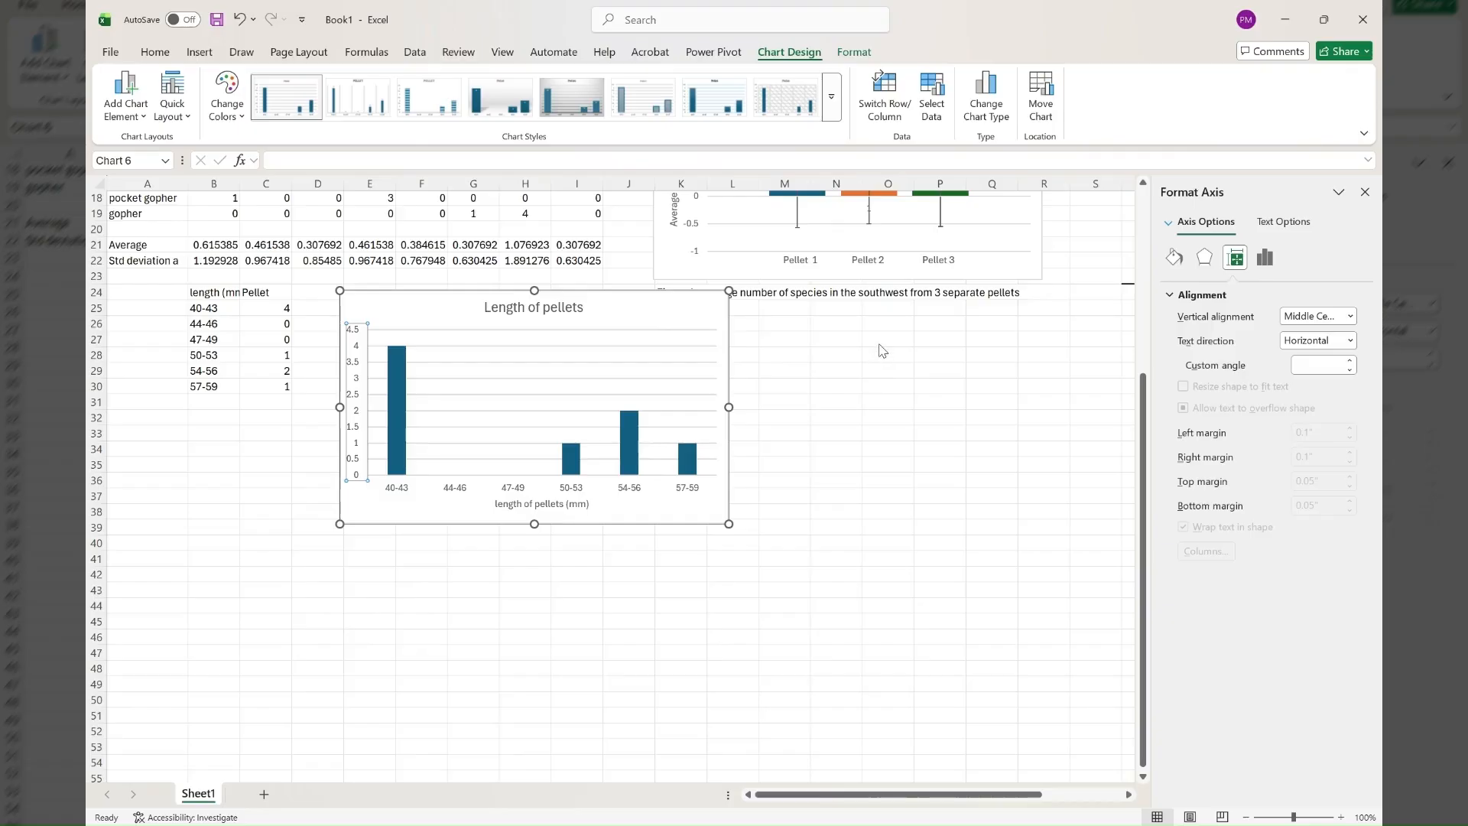
left_click(908, 370)
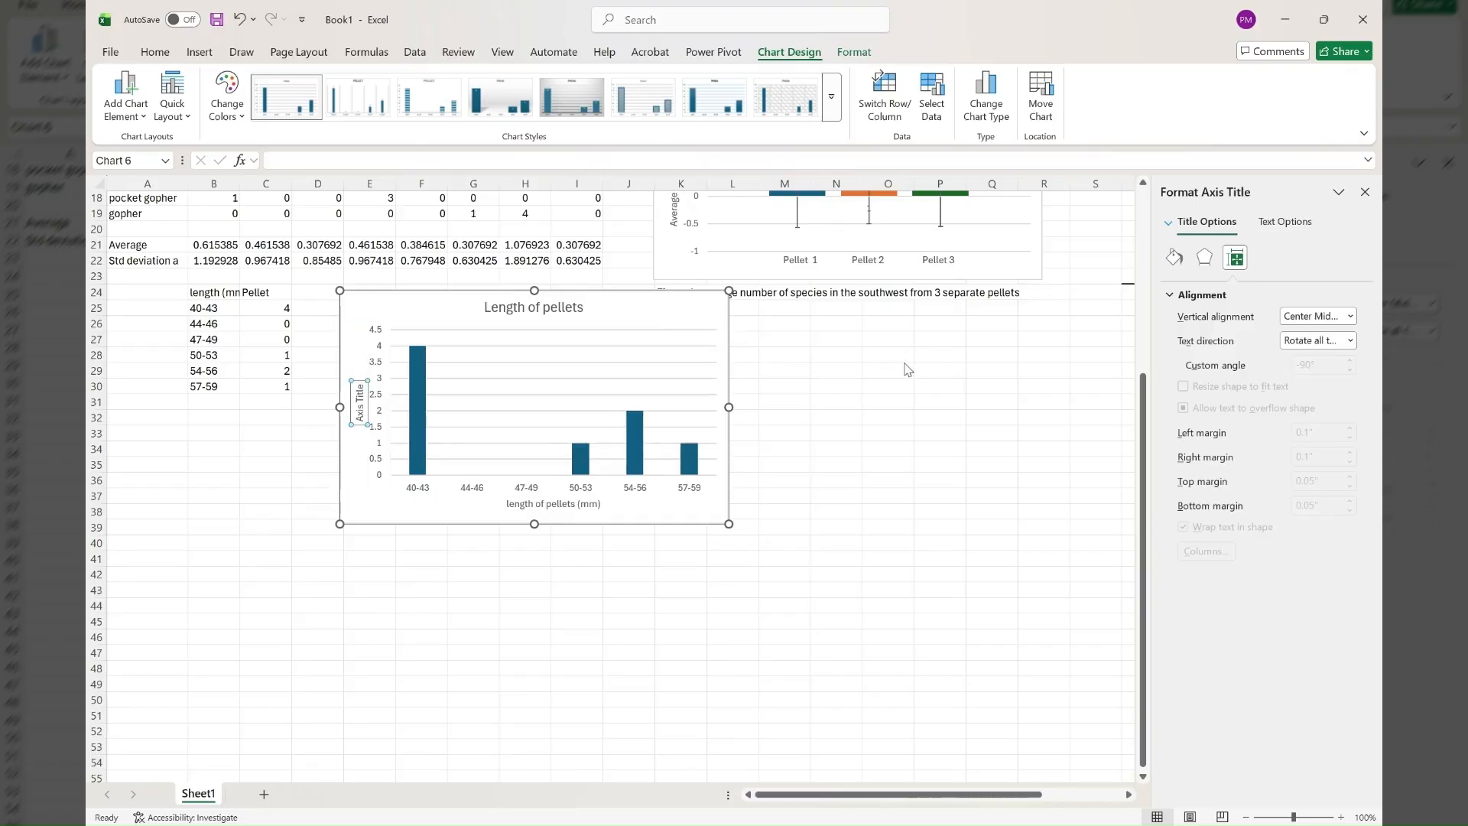
triple_click(359, 388)
key("BackSpace")
type("Number of pellets")
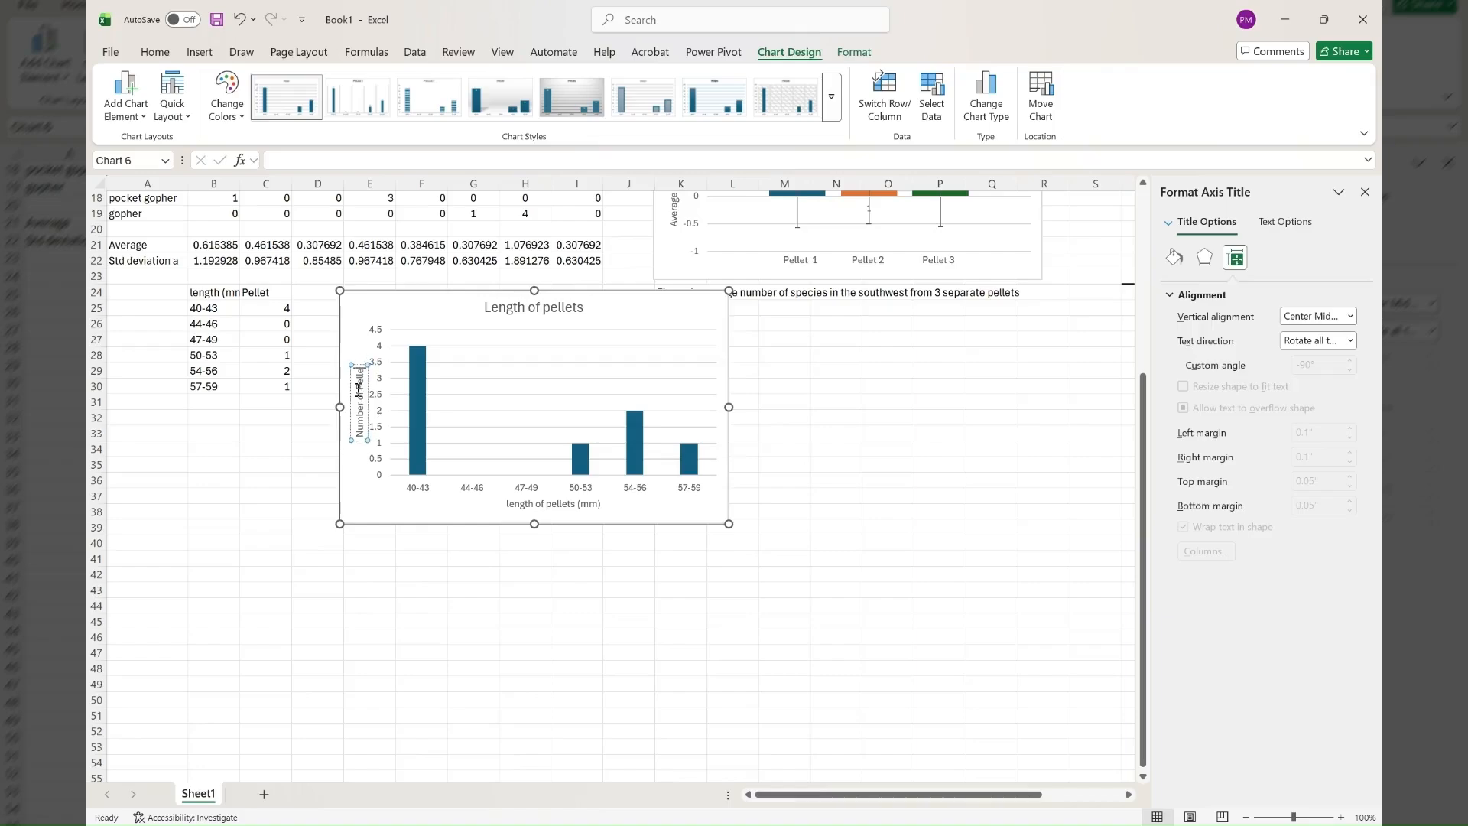
left_click(898, 471)
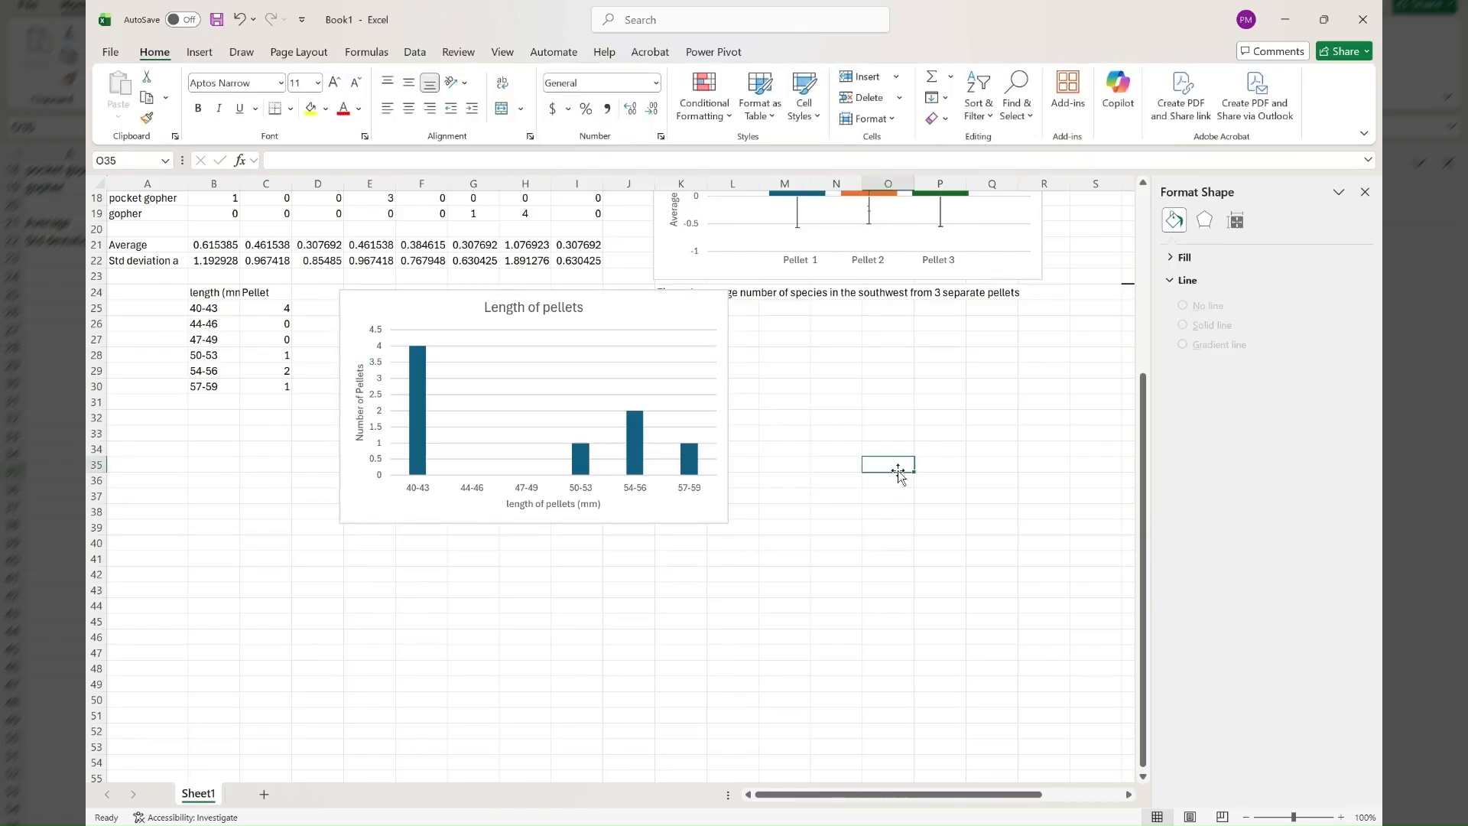
Start a caption in cell E40 below the chart with the word "Figure".
left_click(370, 540)
type("Figure")
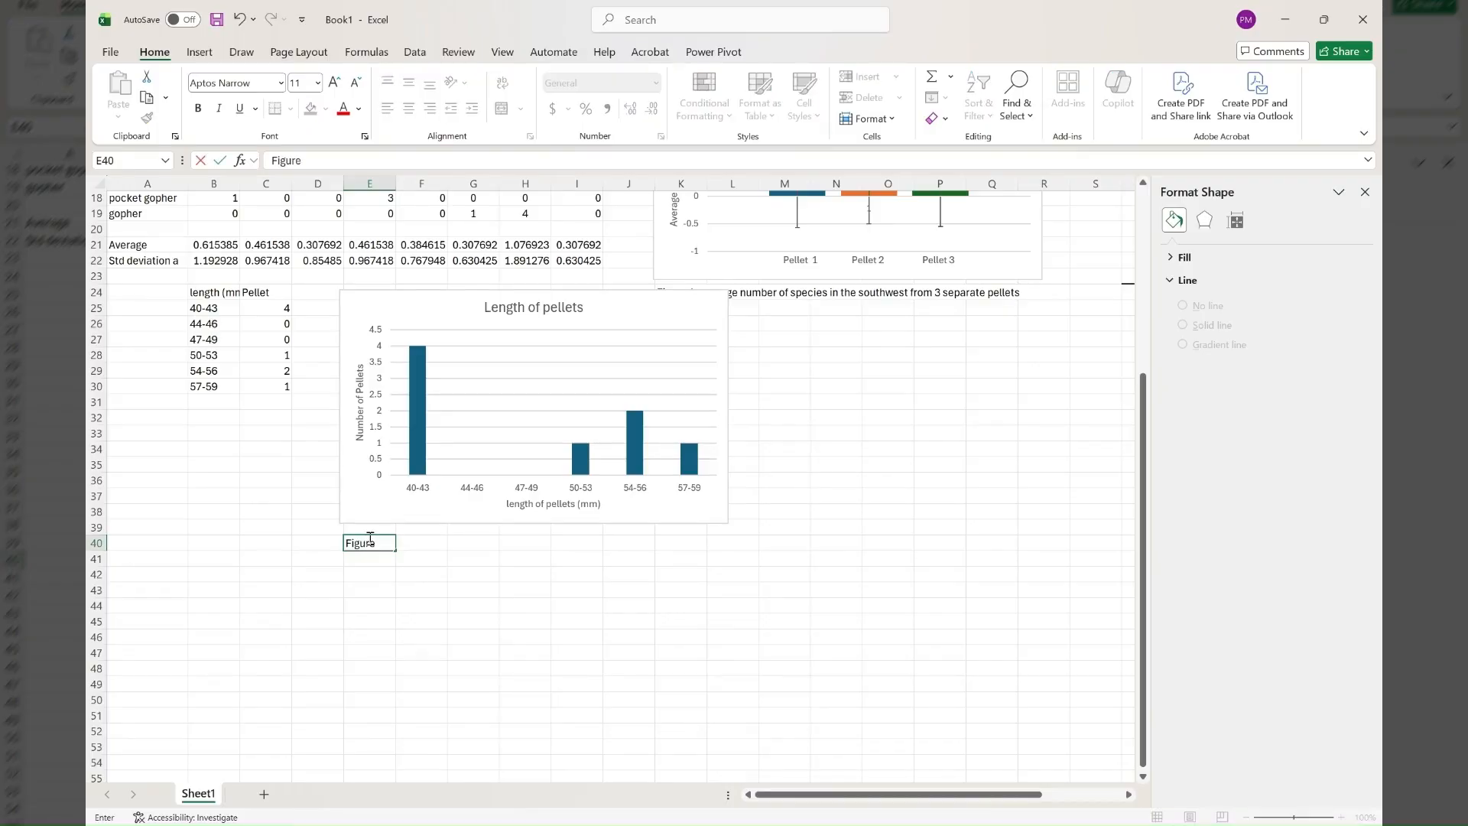